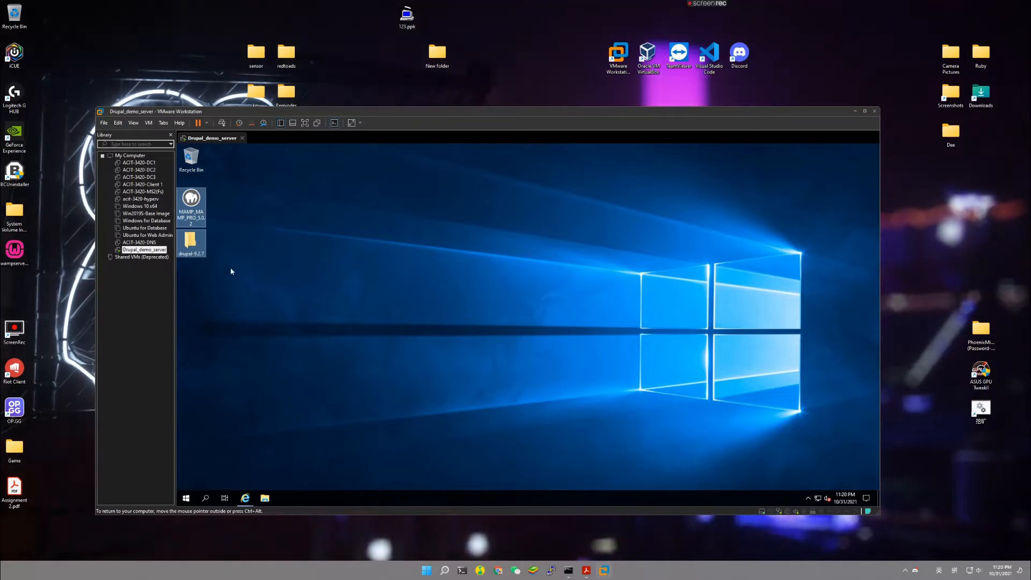
{"action": "left_click", "coordinate": [245, 498]}
{"action": "left_click", "coordinate": [234, 459]}
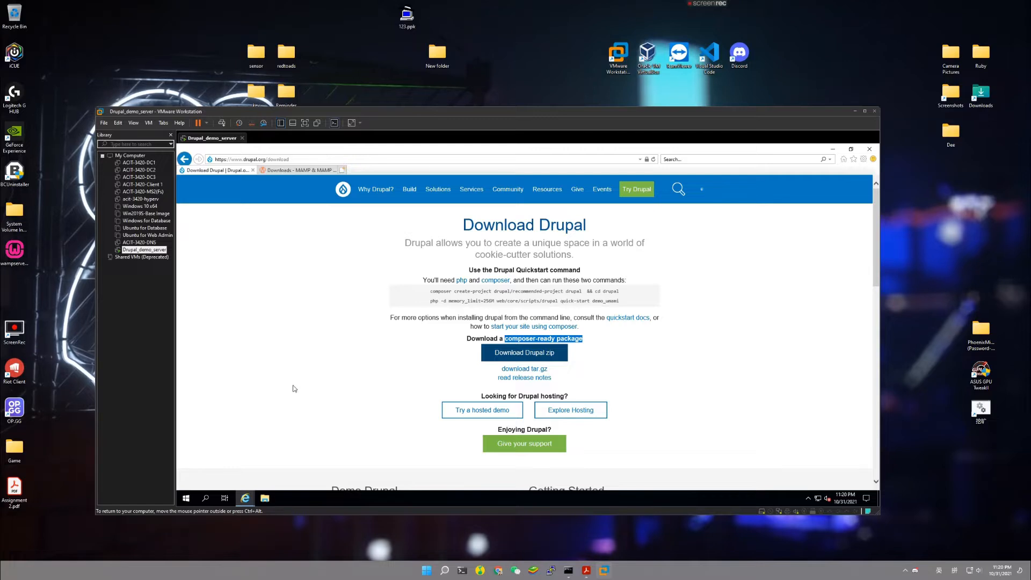
{"action": "mouse_move", "coordinate": [245, 498]}
{"action": "left_click", "coordinate": [309, 461]}
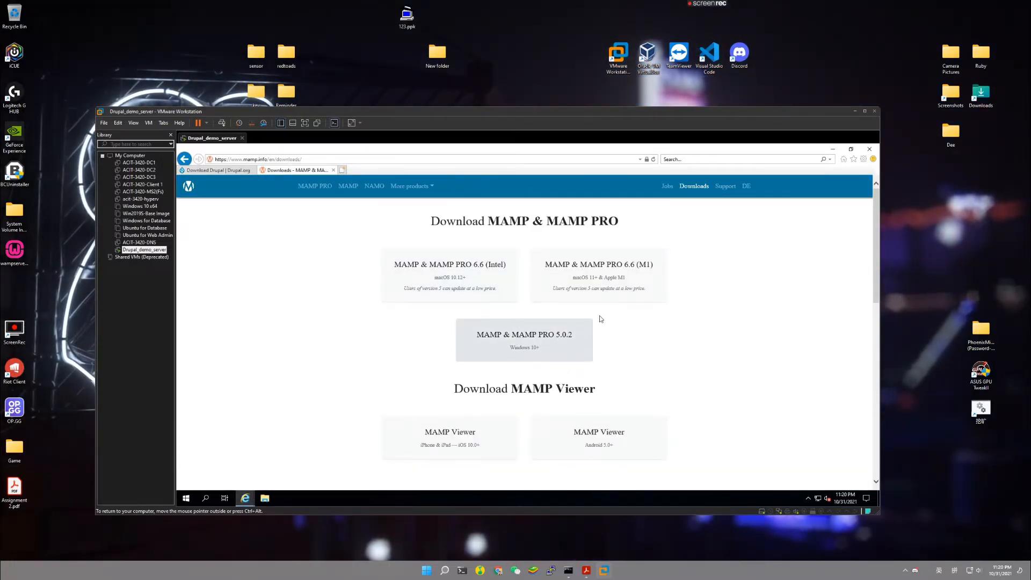
{"action": "left_click", "coordinate": [833, 149]}
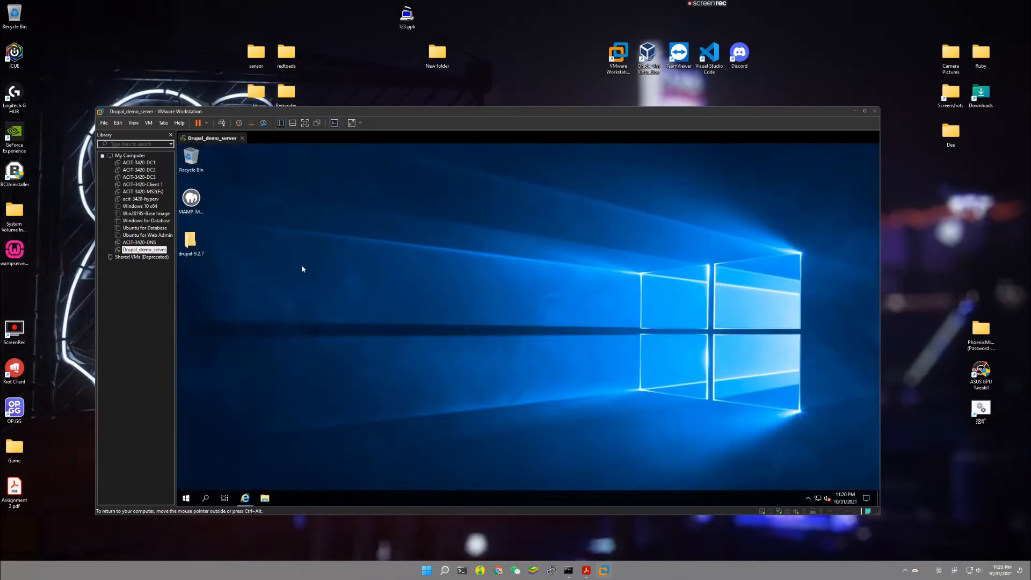
Install MAMP without MAMP PRO into the default C:\MAMP folder, keeping the desktop icon.
{"action": "double_click", "coordinate": [191, 198]}
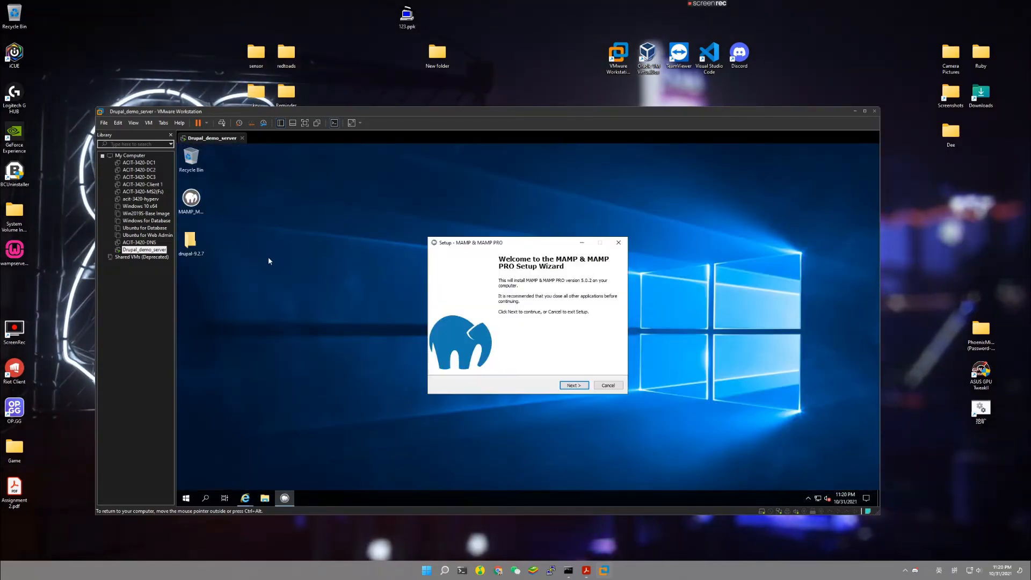
{"action": "left_click", "coordinate": [575, 385]}
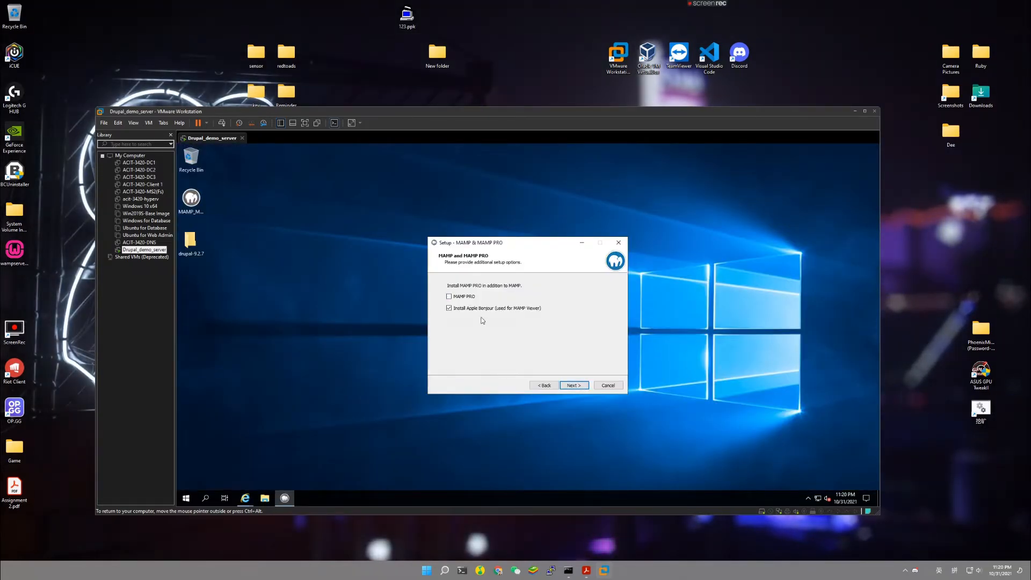
{"action": "left_click", "coordinate": [574, 385]}
{"action": "left_click", "coordinate": [449, 362]}
{"action": "left_click", "coordinate": [574, 386]}
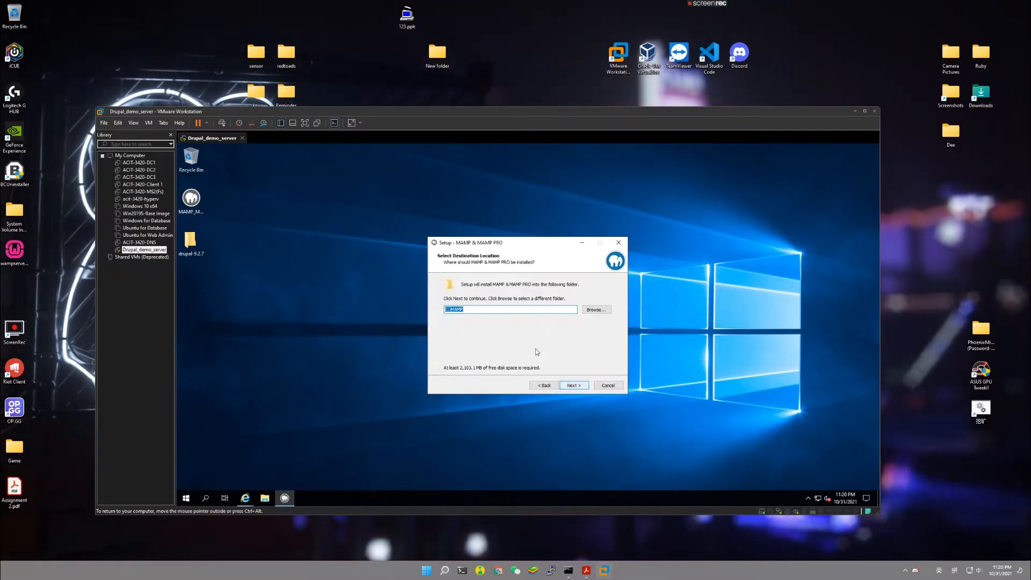
{"action": "left_click", "coordinate": [574, 386]}
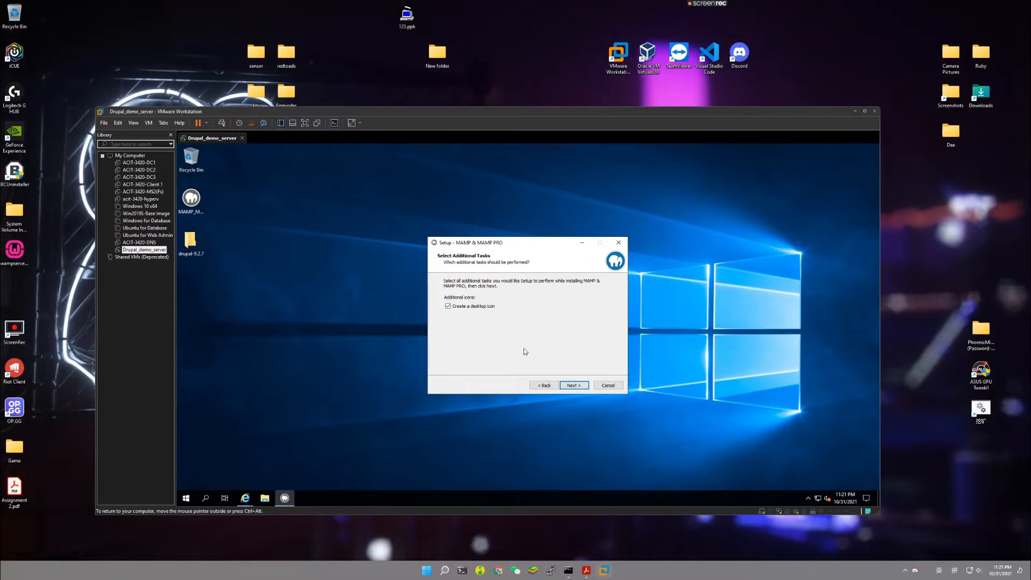
{"action": "left_click", "coordinate": [570, 386]}
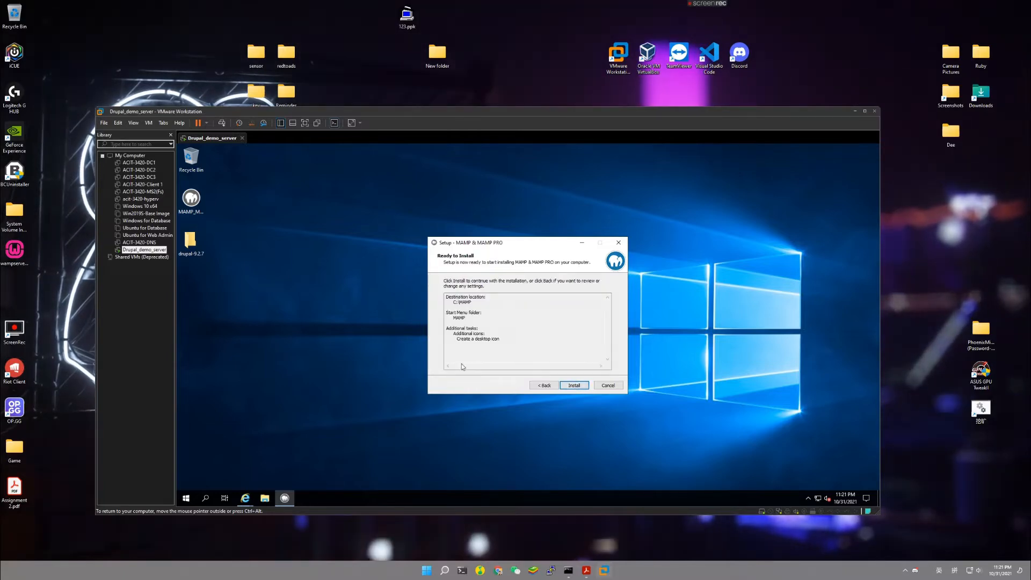
{"action": "left_click", "coordinate": [570, 386]}
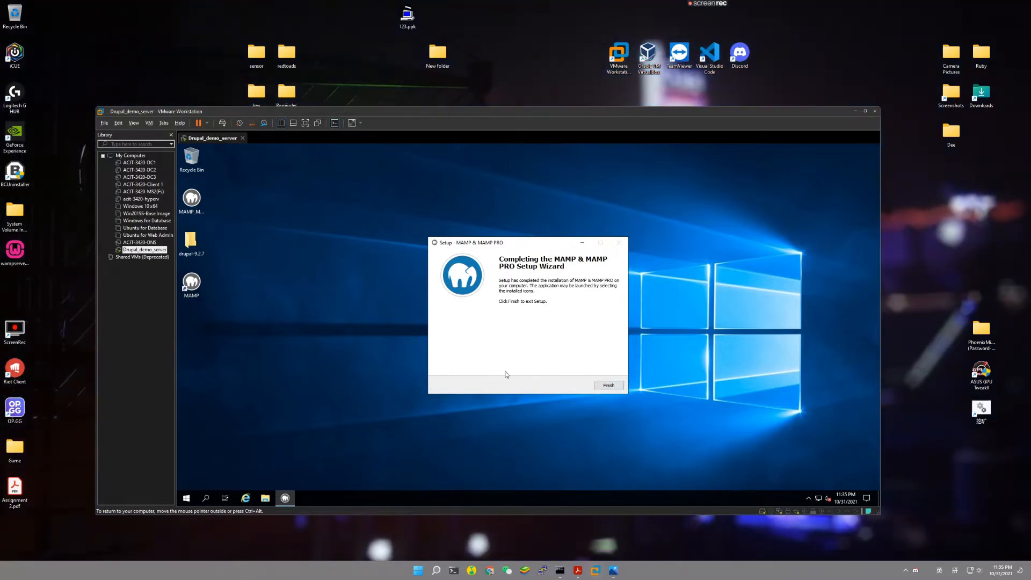
{"action": "left_click", "coordinate": [599, 386]}
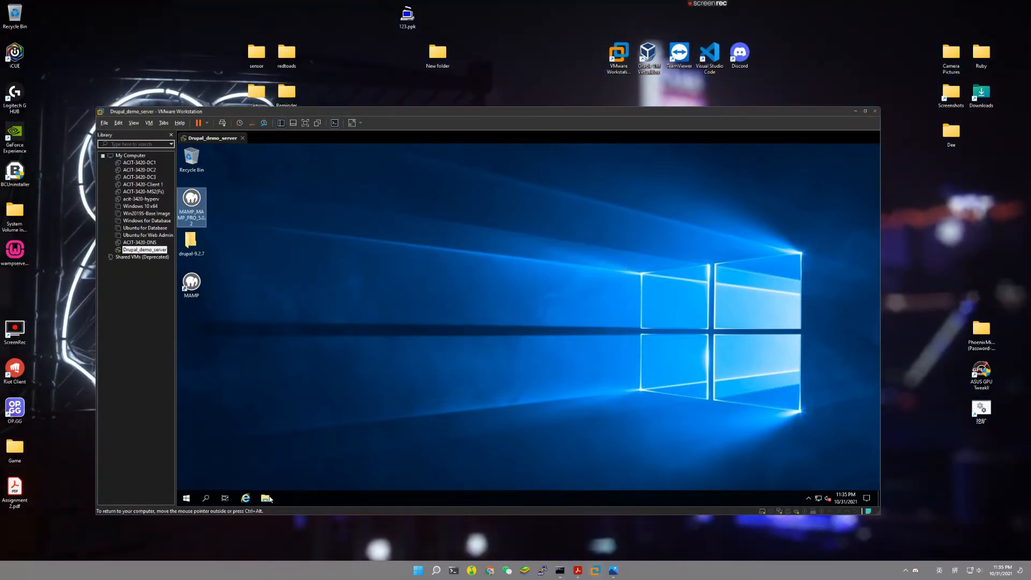
{"action": "left_click", "coordinate": [246, 499]}
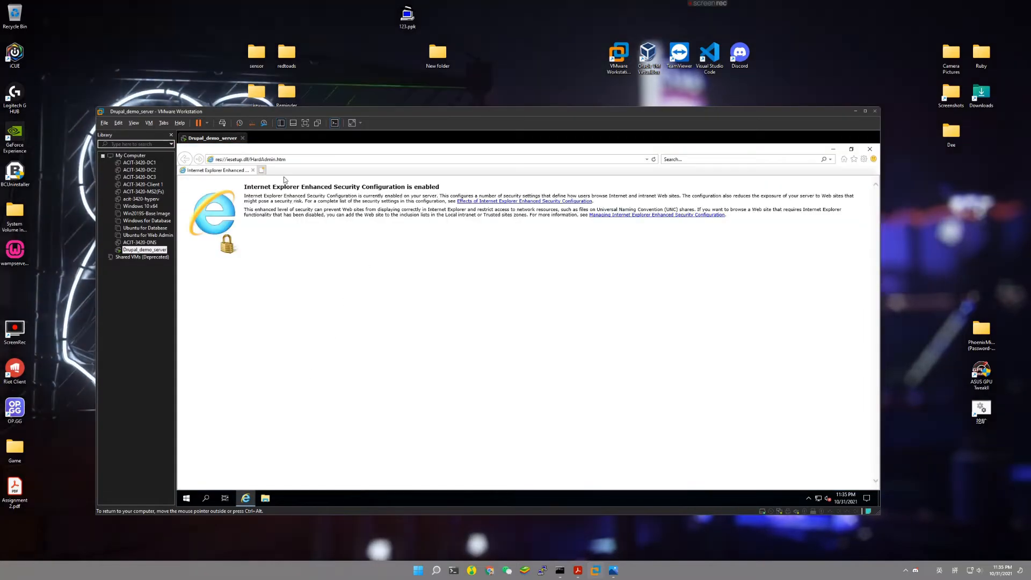
{"action": "left_click", "coordinate": [290, 160]}
{"action": "type", "text": "localhost/"}
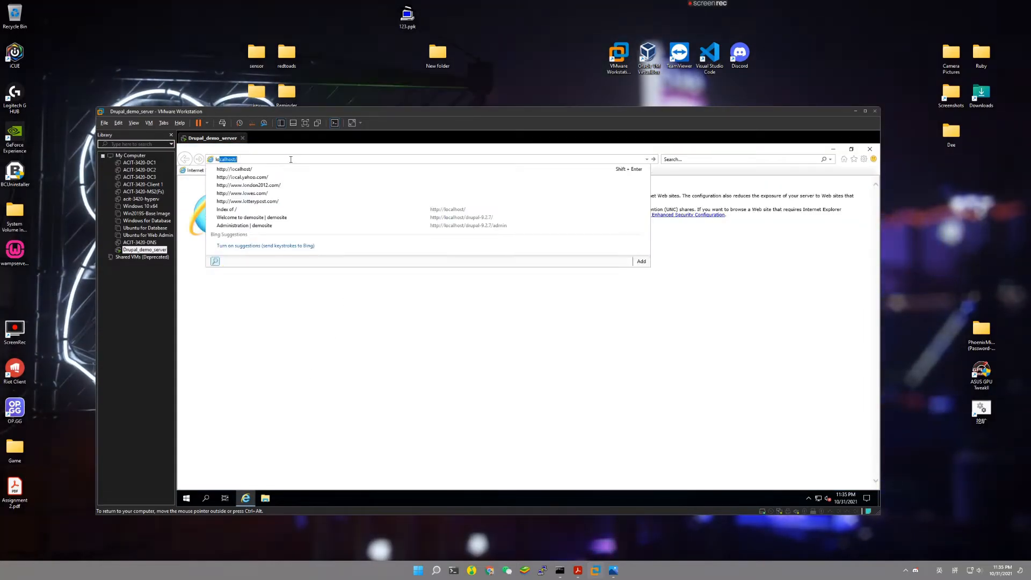
{"action": "key", "text": "Return"}
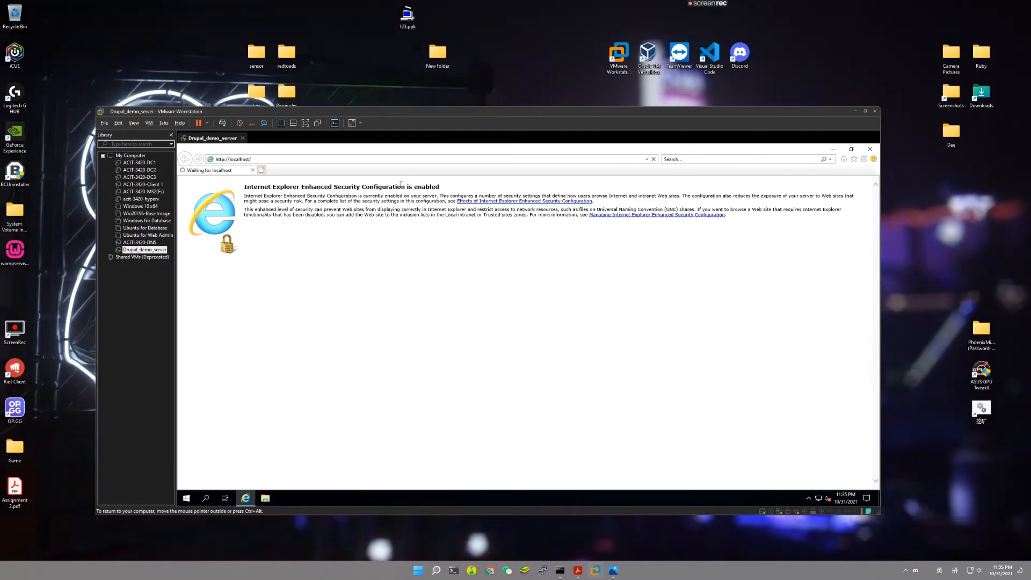
{"action": "left_click", "coordinate": [834, 149]}
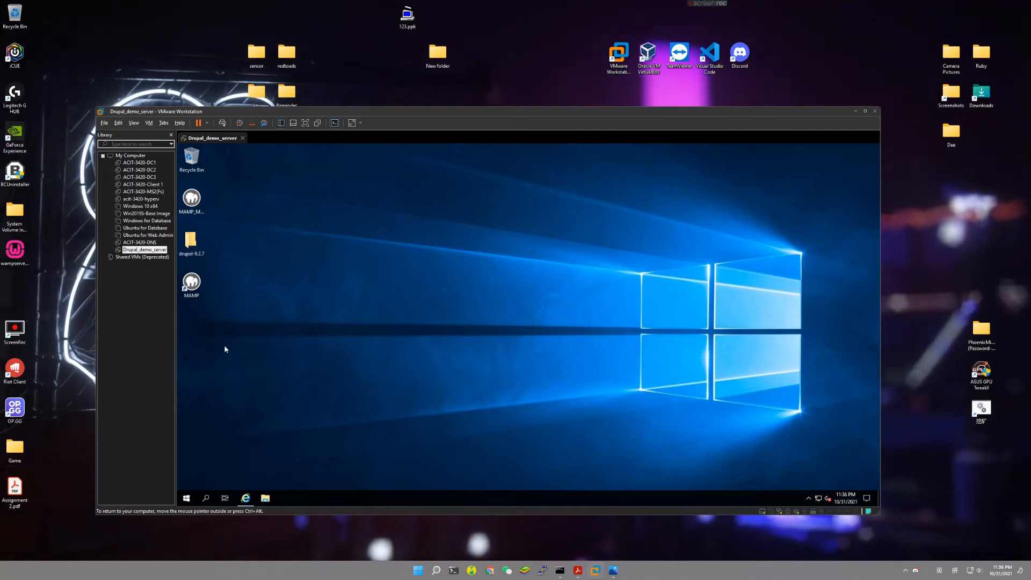
Launch MAMP from its desktop shortcut, centre its window, and open the MAMP WebStart page.
{"action": "double_click", "coordinate": [197, 293]}
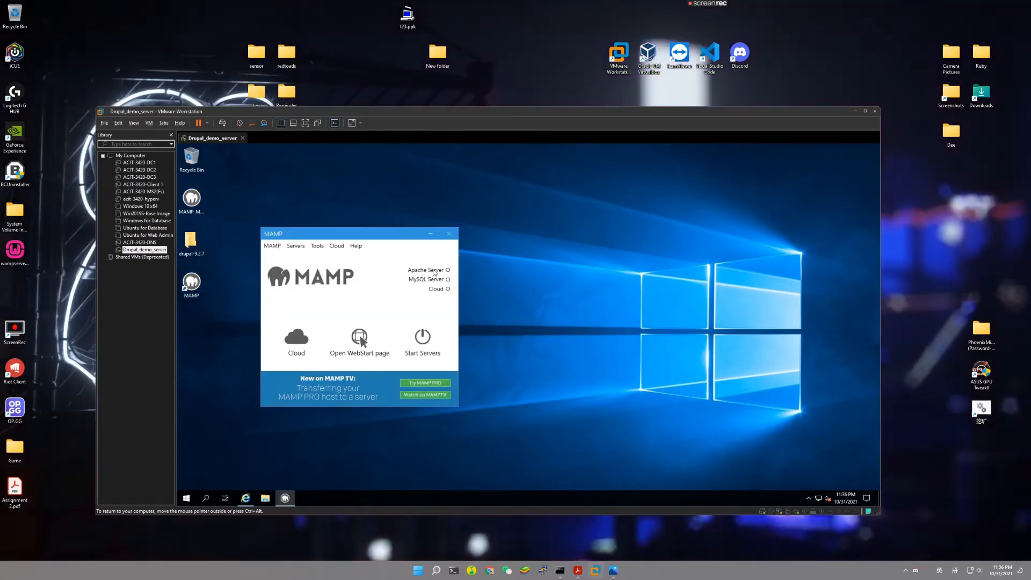
{"action": "left_click_drag", "start_coordinate": [397, 234], "coordinate": [532, 226]}
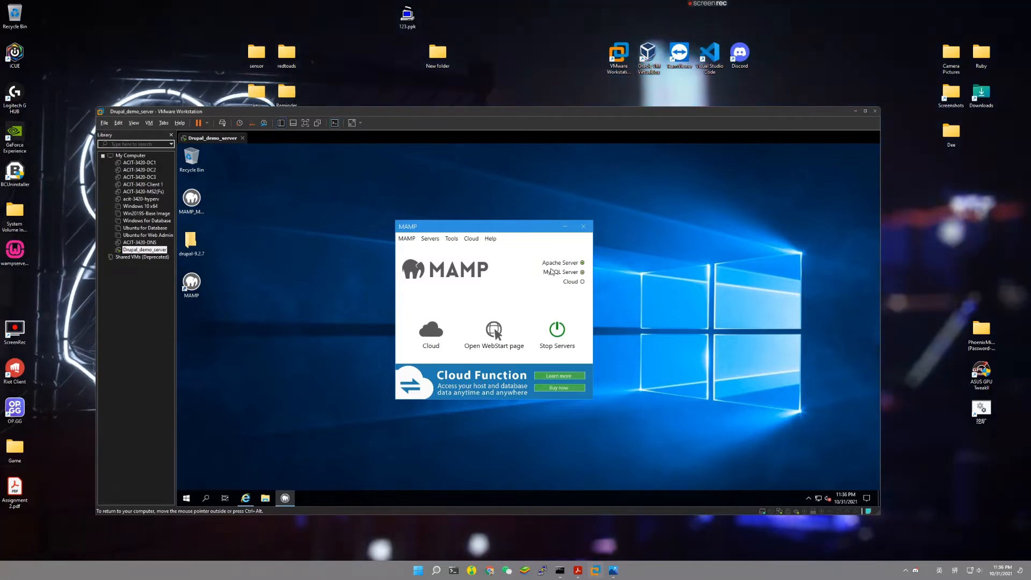
{"action": "left_click", "coordinate": [494, 330]}
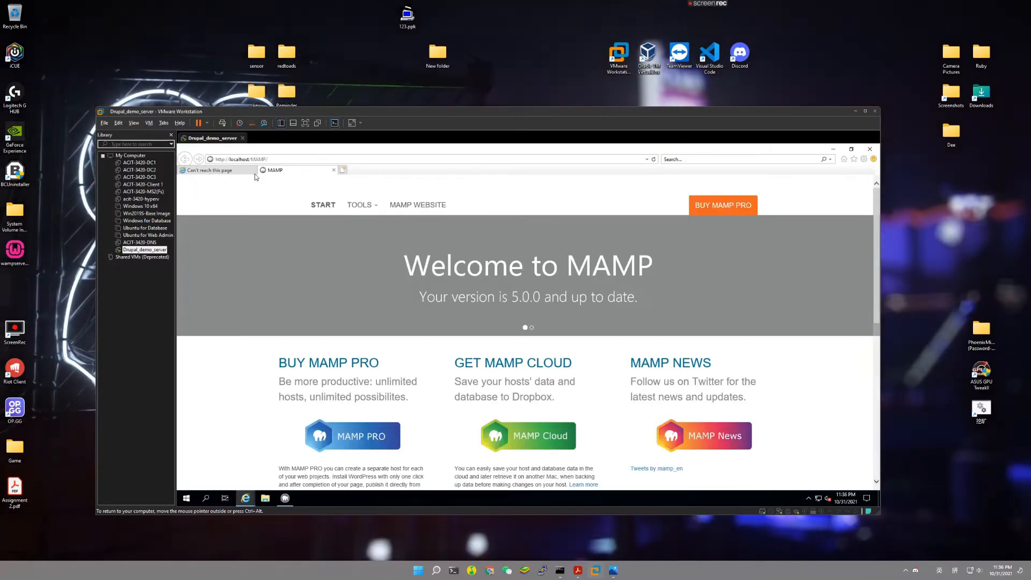
Close the failed localhost tab and open phpMyAdmin from the MAMP start page's Tools list.
{"action": "left_click", "coordinate": [254, 170]}
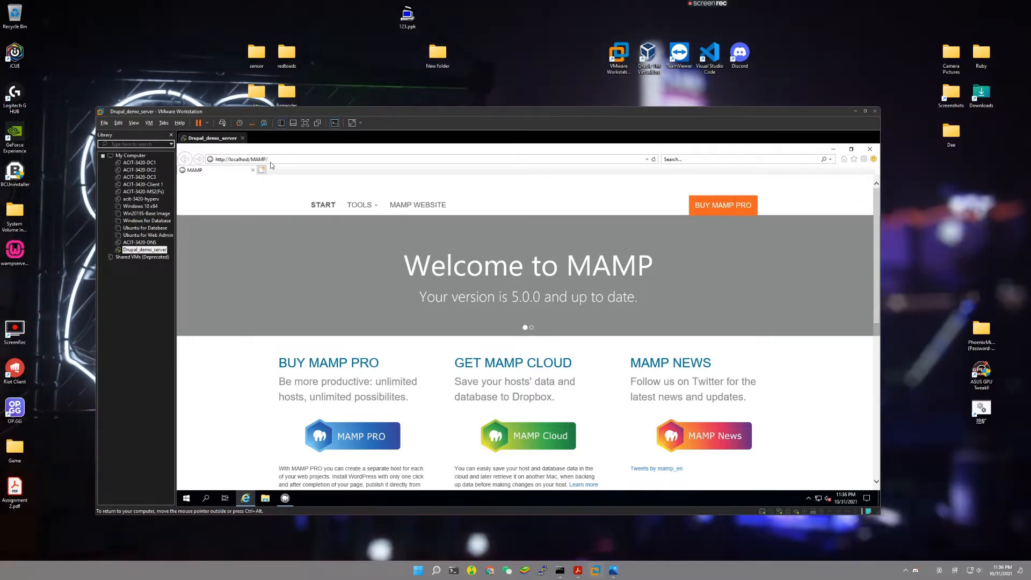
{"action": "left_click", "coordinate": [361, 206]}
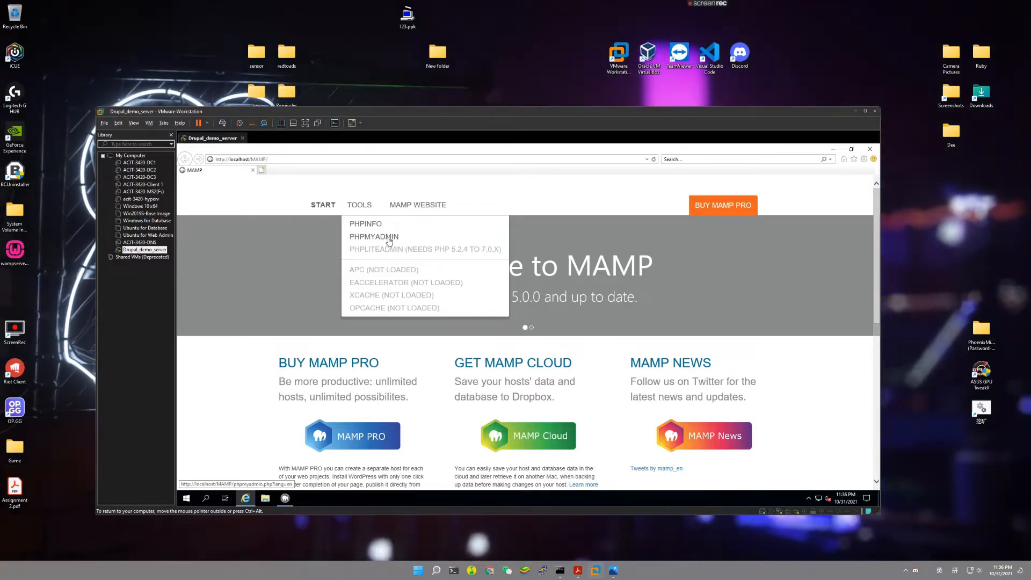
{"action": "left_click", "coordinate": [390, 239]}
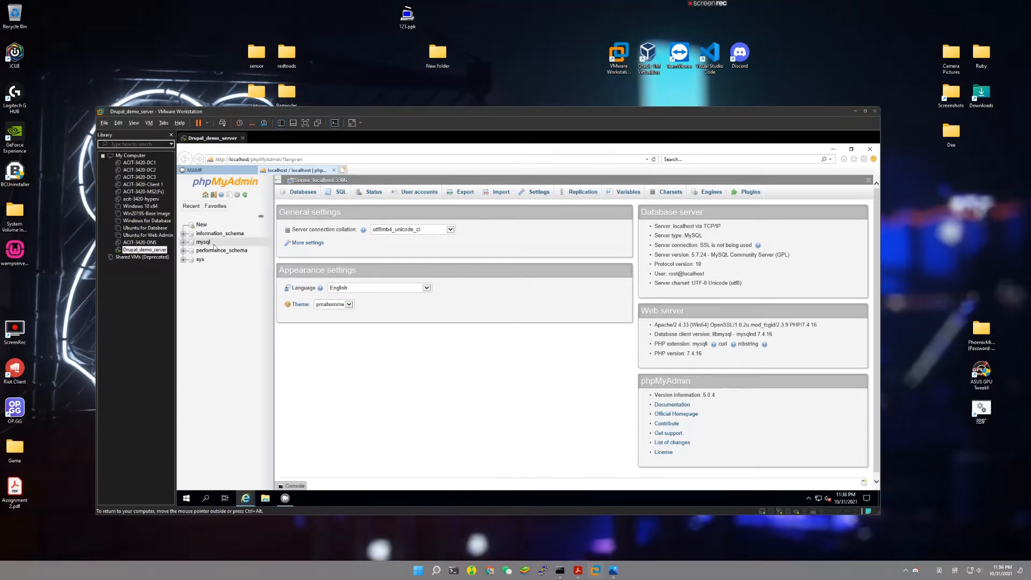
Create an empty database named drupal_demo under Databases, then minimize the browser.
{"action": "left_click", "coordinate": [305, 193]}
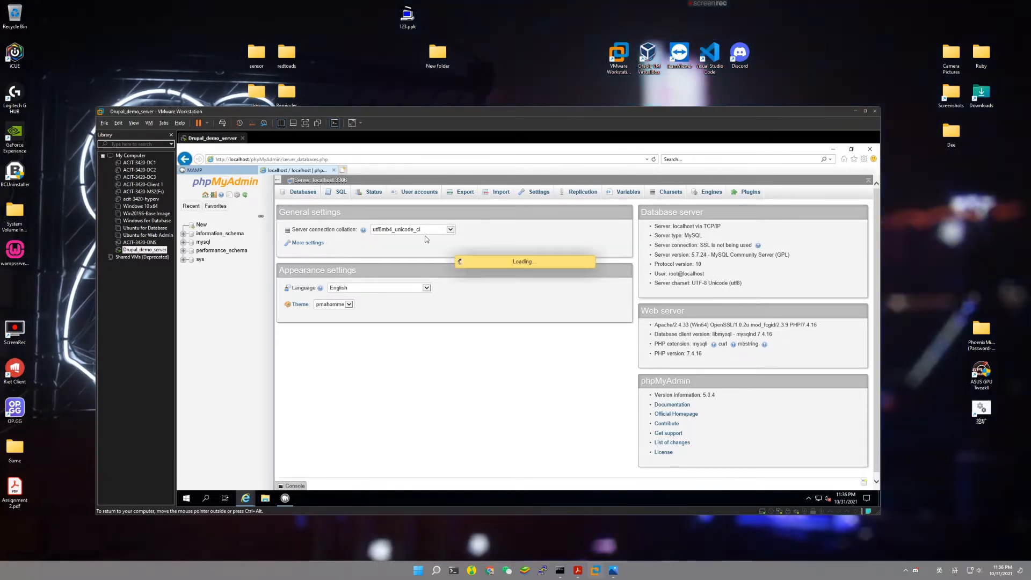
{"action": "left_click", "coordinate": [316, 250]}
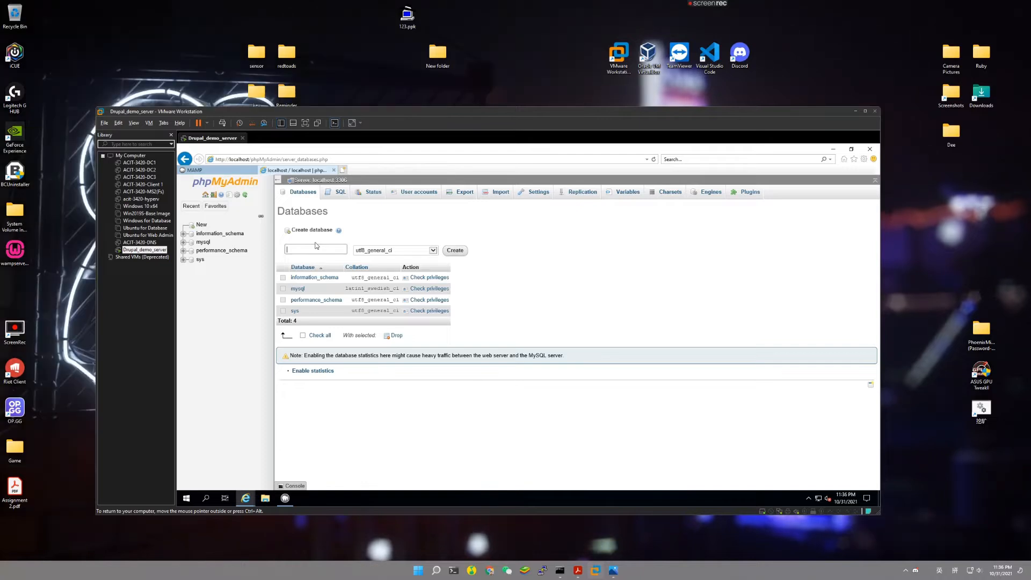
{"action": "type", "text": "d"}
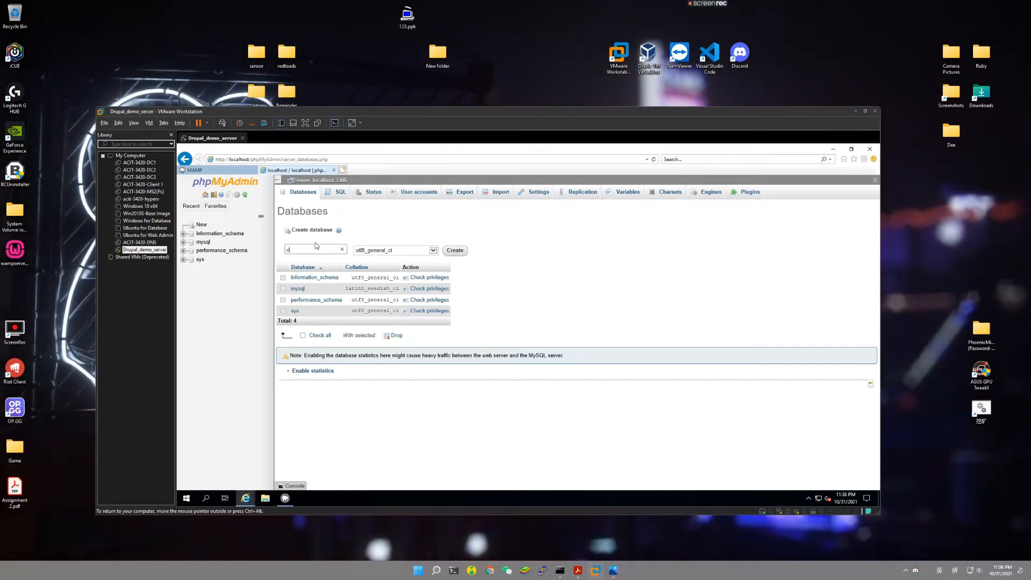
{"action": "type", "text": "rupal_"}
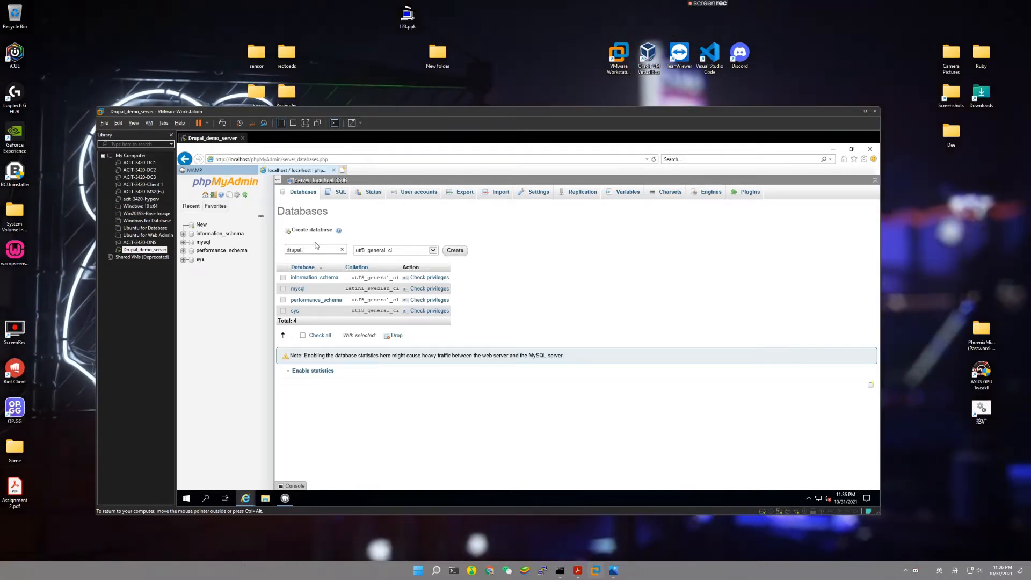
{"action": "type", "text": "demo"}
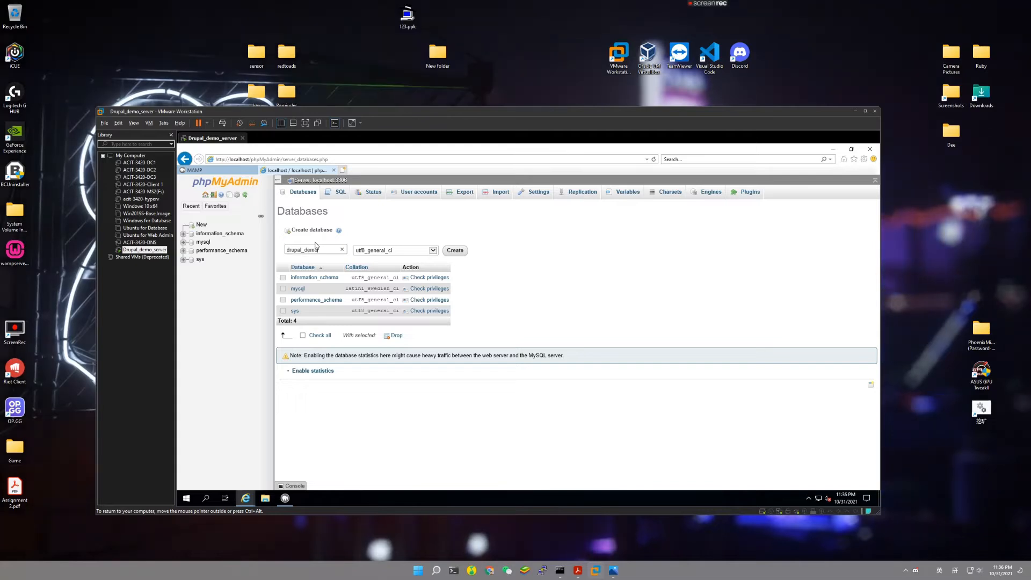
{"action": "left_click", "coordinate": [454, 251]}
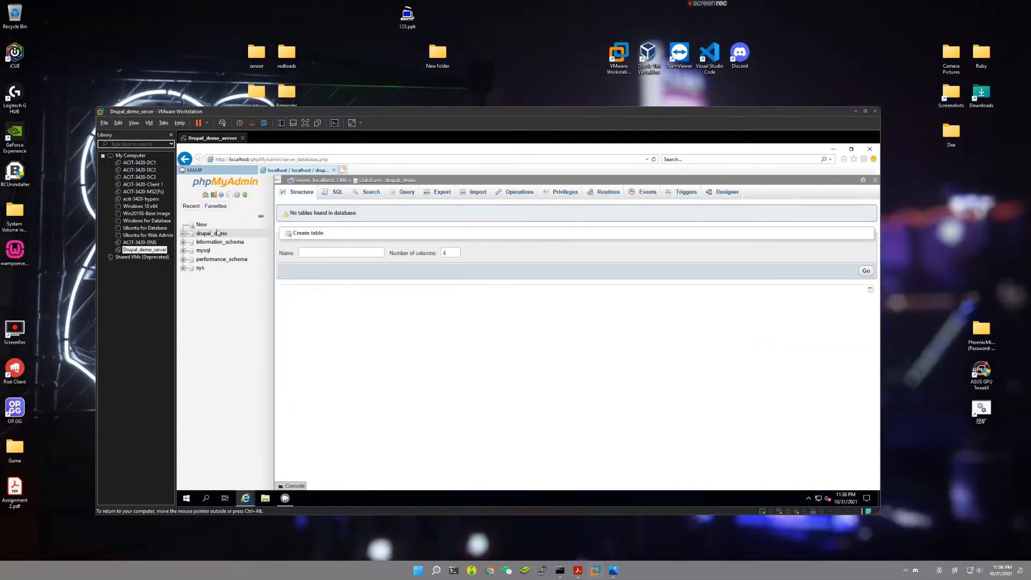
{"action": "left_click", "coordinate": [834, 149]}
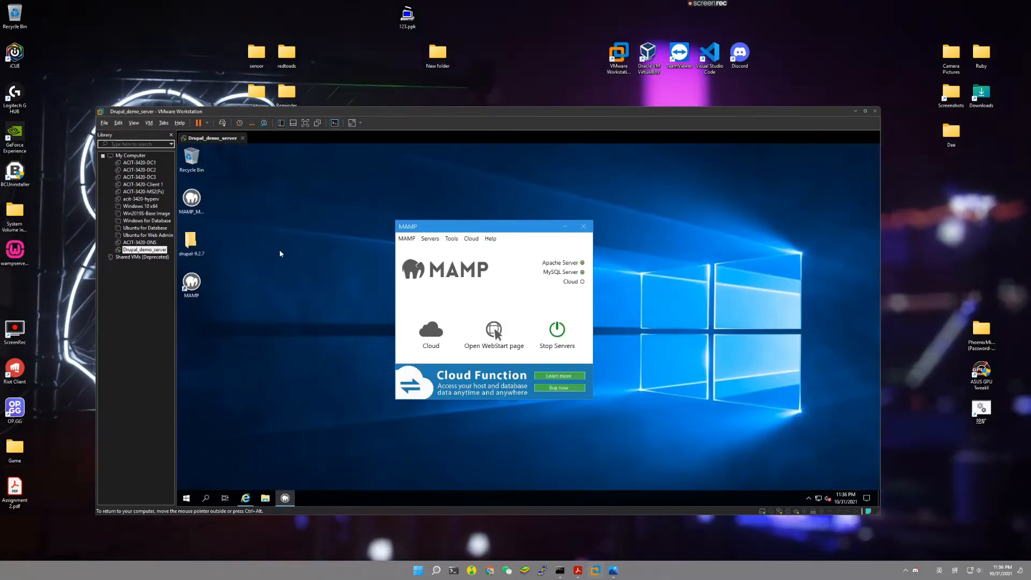
Copy the drupal-9.2.7 folder from the desktop.
{"action": "left_click", "coordinate": [565, 227]}
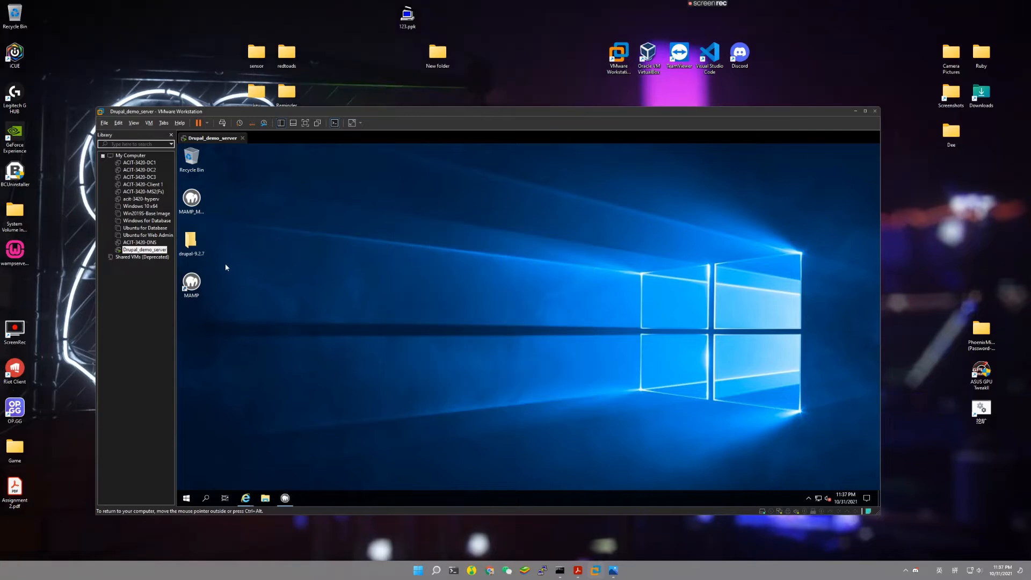
{"action": "right_click", "coordinate": [195, 250]}
{"action": "left_click", "coordinate": [224, 333]}
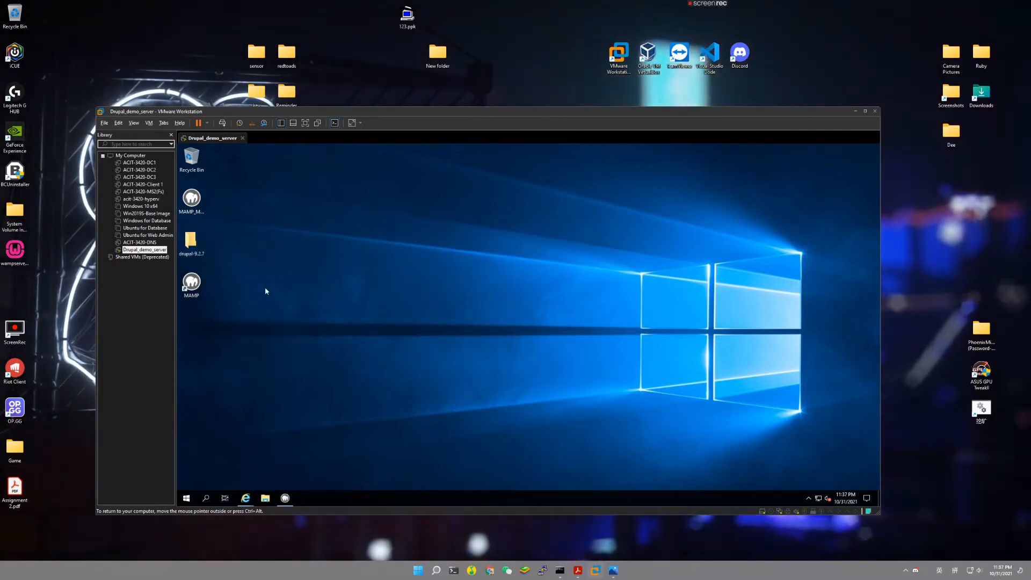
{"action": "left_click", "coordinate": [277, 454]}
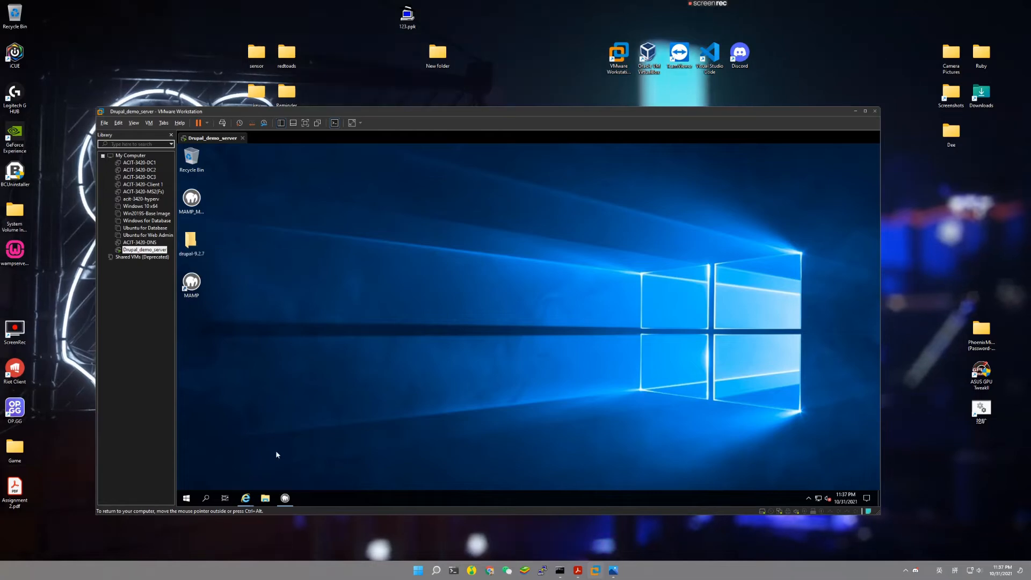
Open C:\MAMP in File Explorer and delete its htdocs folder.
{"action": "left_click", "coordinate": [267, 498]}
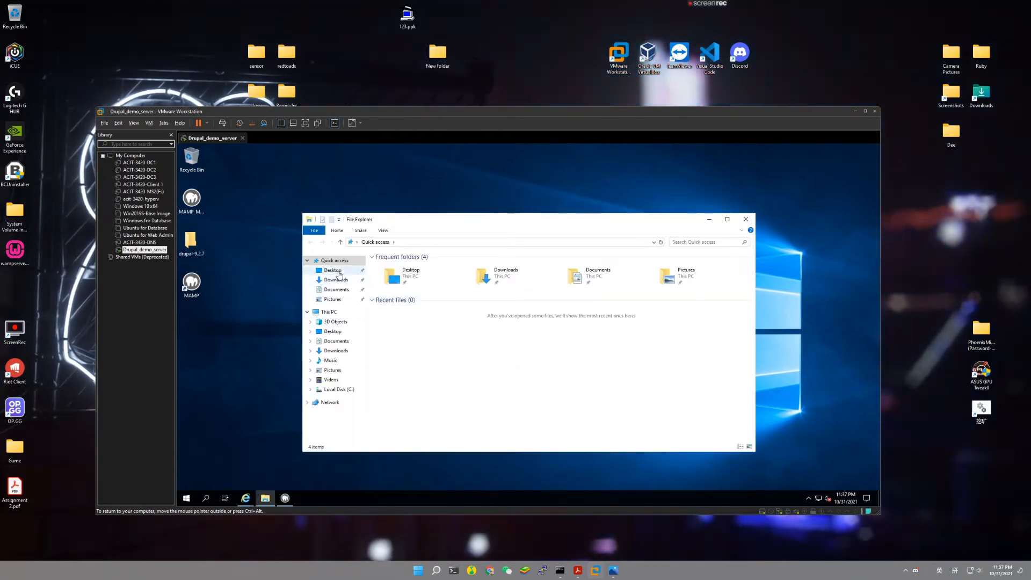
{"action": "left_click", "coordinate": [333, 271]}
{"action": "double_click", "coordinate": [396, 267]}
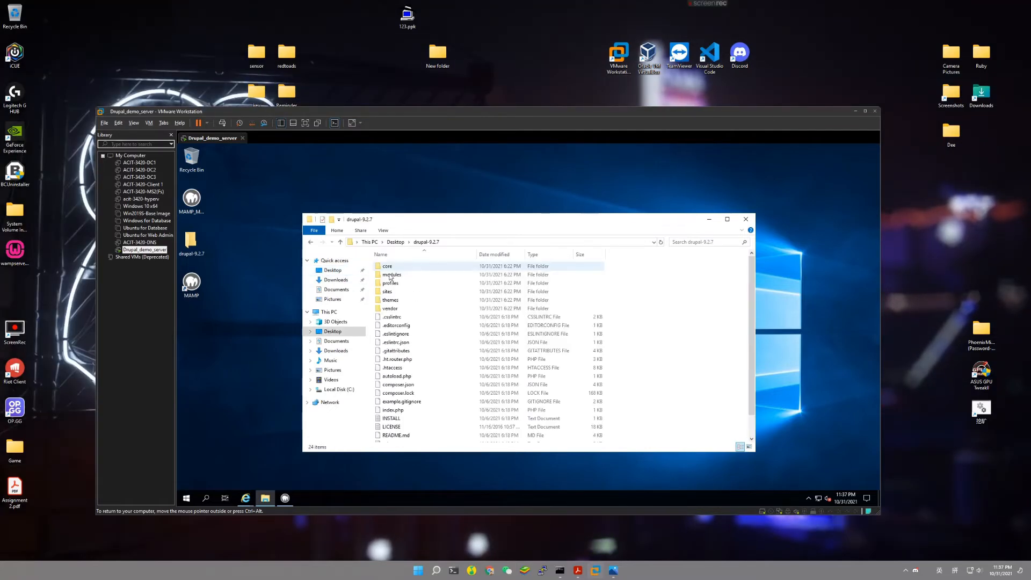
{"action": "left_click", "coordinate": [334, 270]}
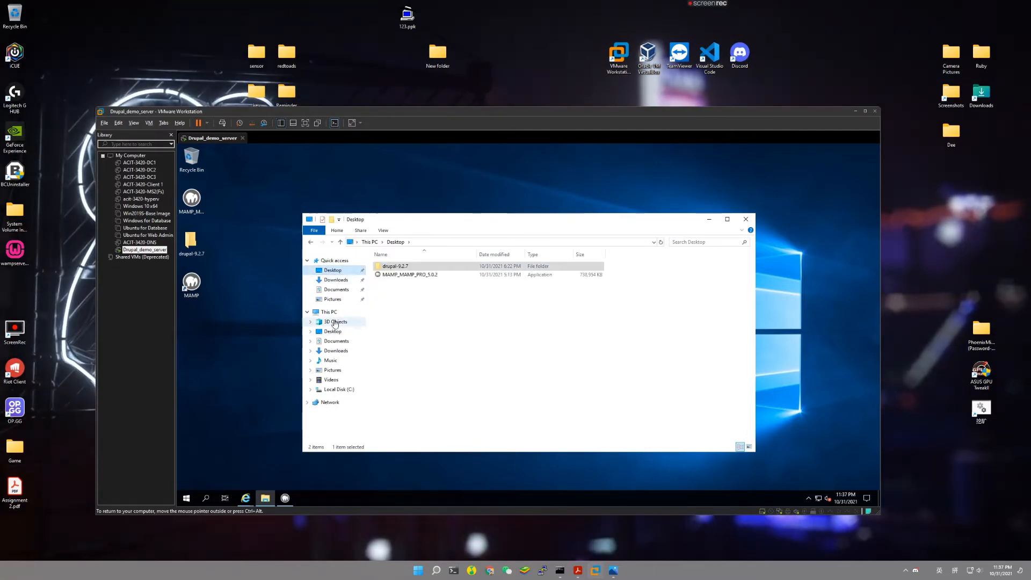
{"action": "left_click", "coordinate": [328, 312]}
{"action": "double_click", "coordinate": [400, 349]}
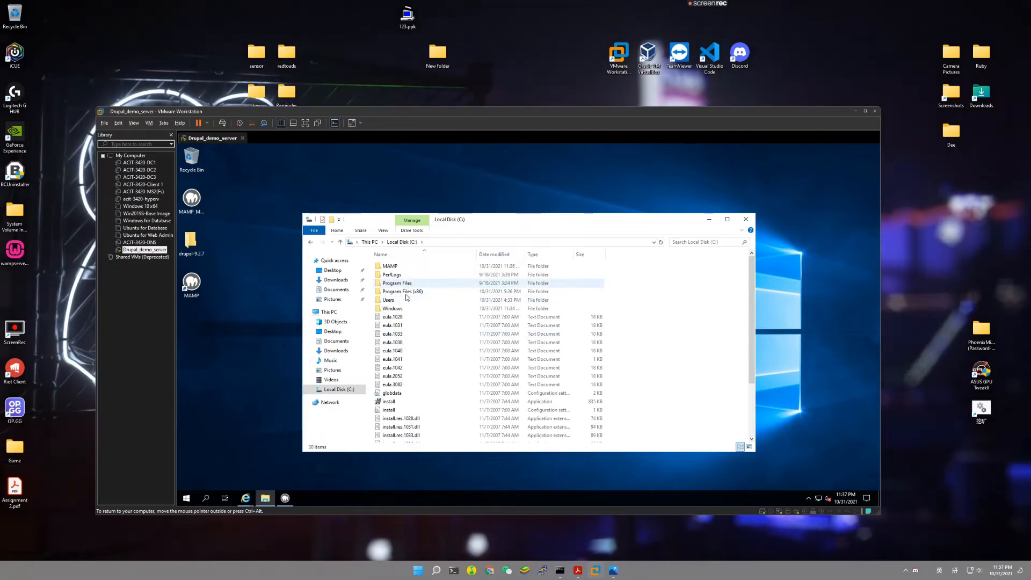
{"action": "double_click", "coordinate": [391, 266]}
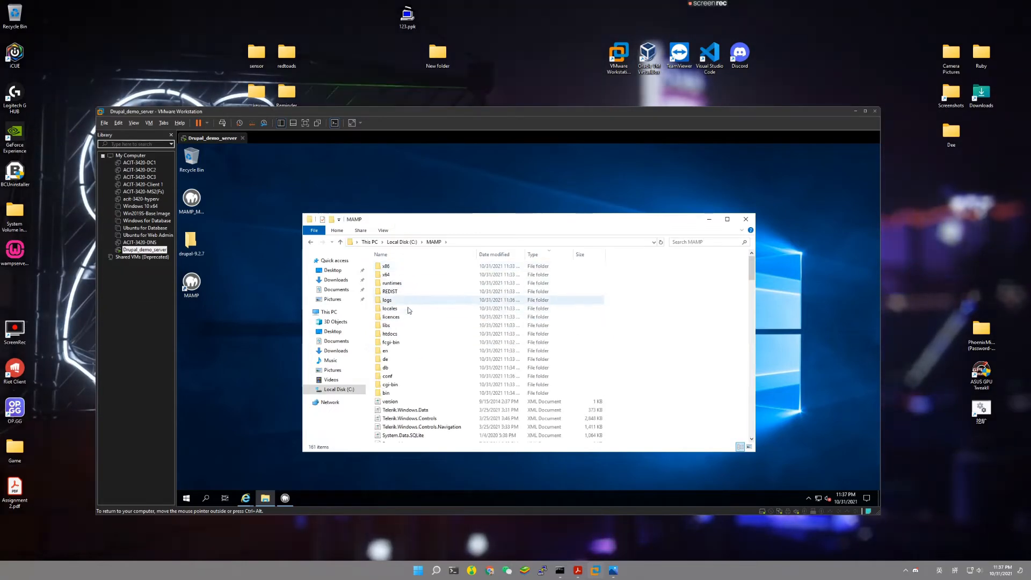
{"action": "left_click", "coordinate": [398, 338]}
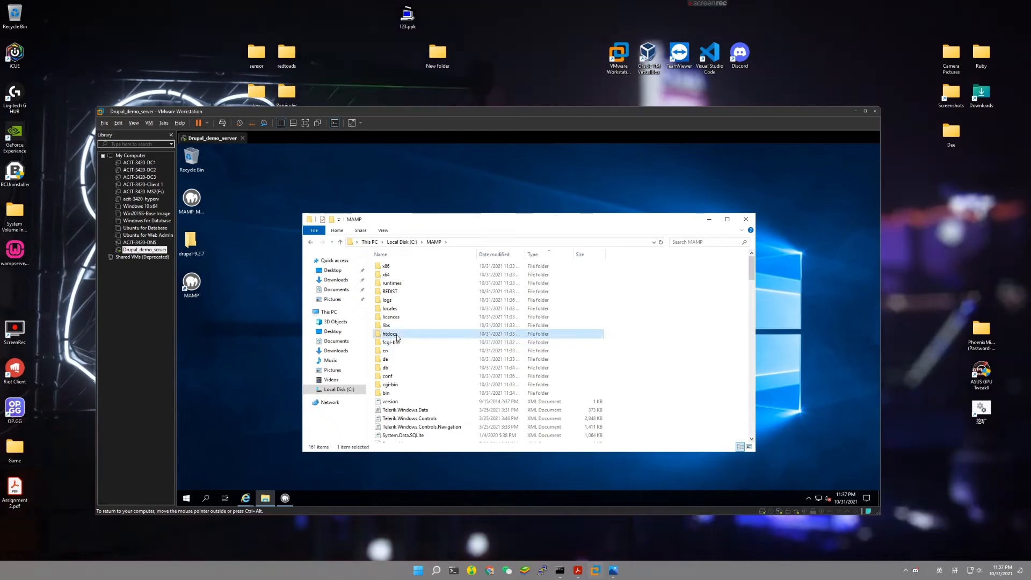
{"action": "right_click", "coordinate": [398, 337]}
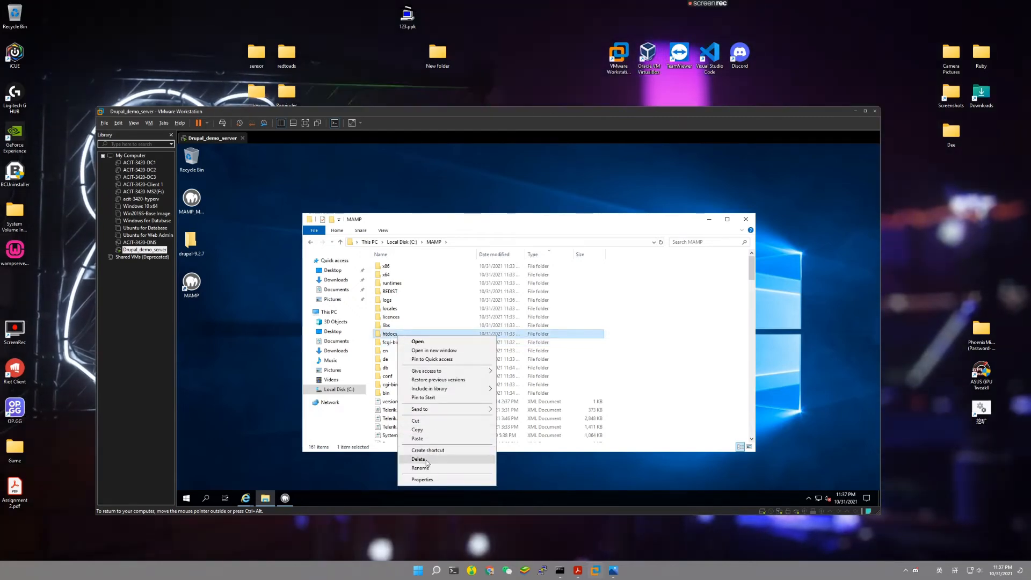
{"action": "left_click", "coordinate": [418, 459]}
Paste the drupal-9.2.7 folder into C:\MAMP and rename it to htdocs.
{"action": "right_click", "coordinate": [660, 352]}
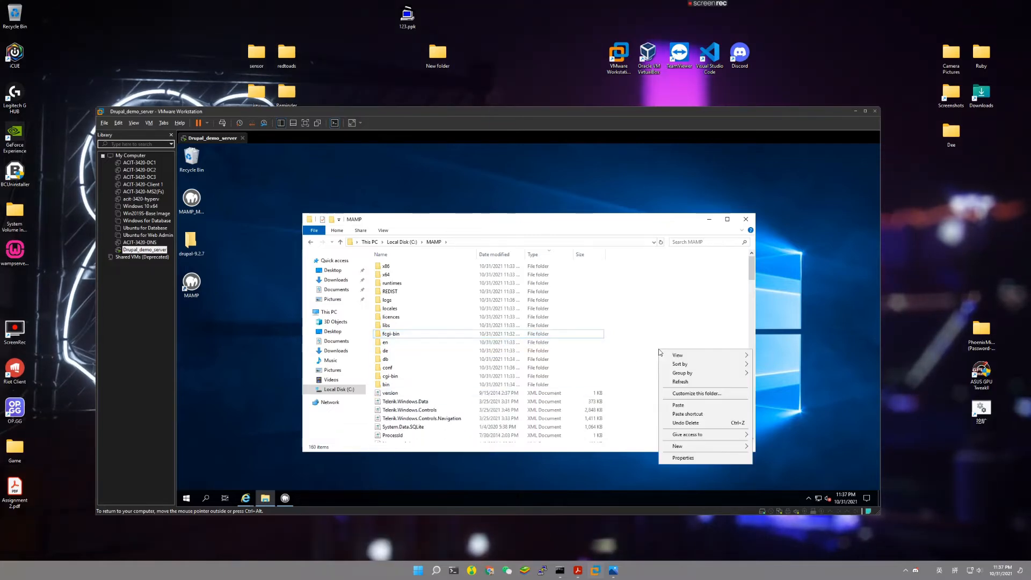
{"action": "left_click", "coordinate": [687, 407]}
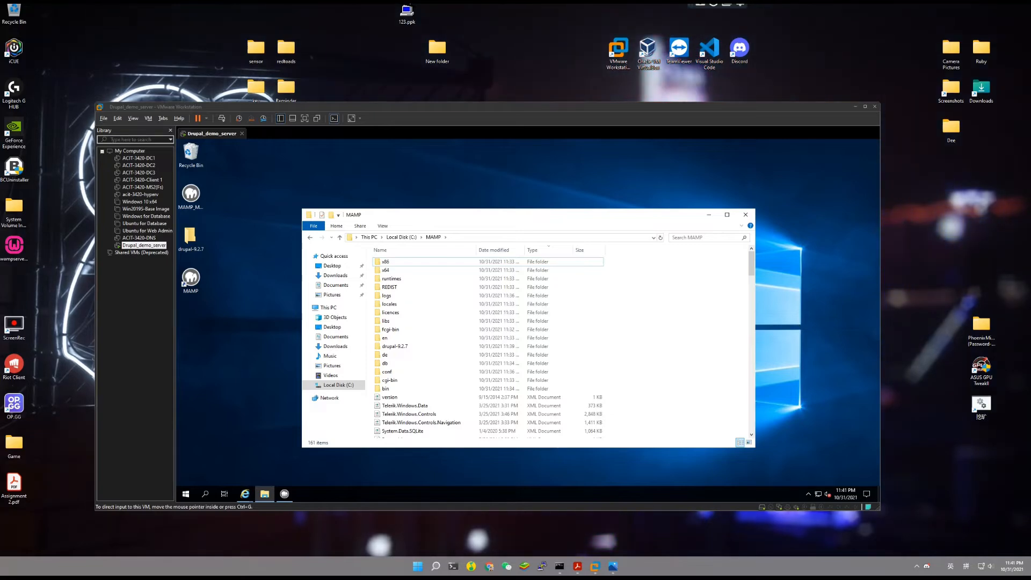
{"action": "right_click", "coordinate": [401, 350]}
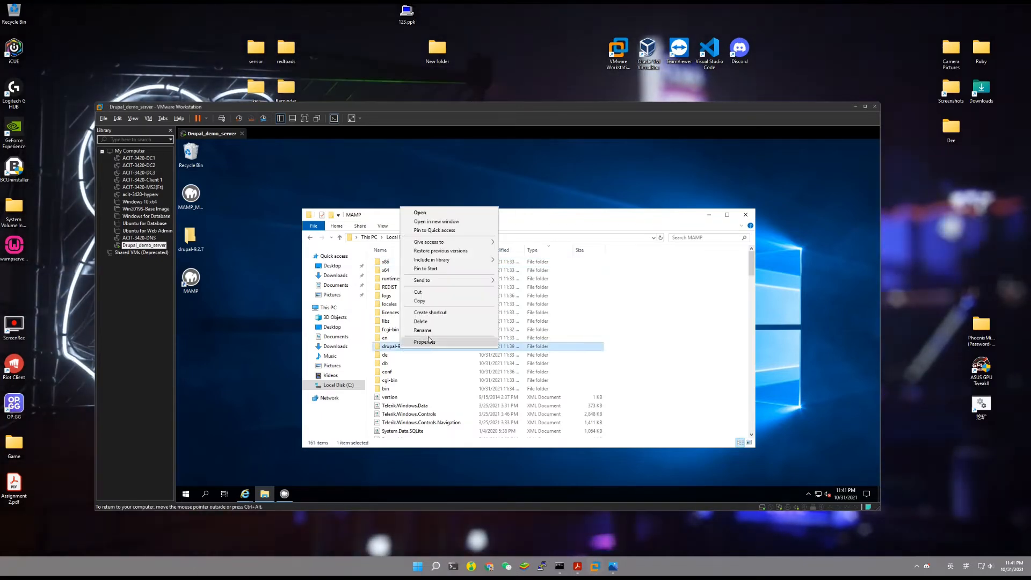
{"action": "left_click", "coordinate": [449, 340]}
{"action": "type", "text": "h"}
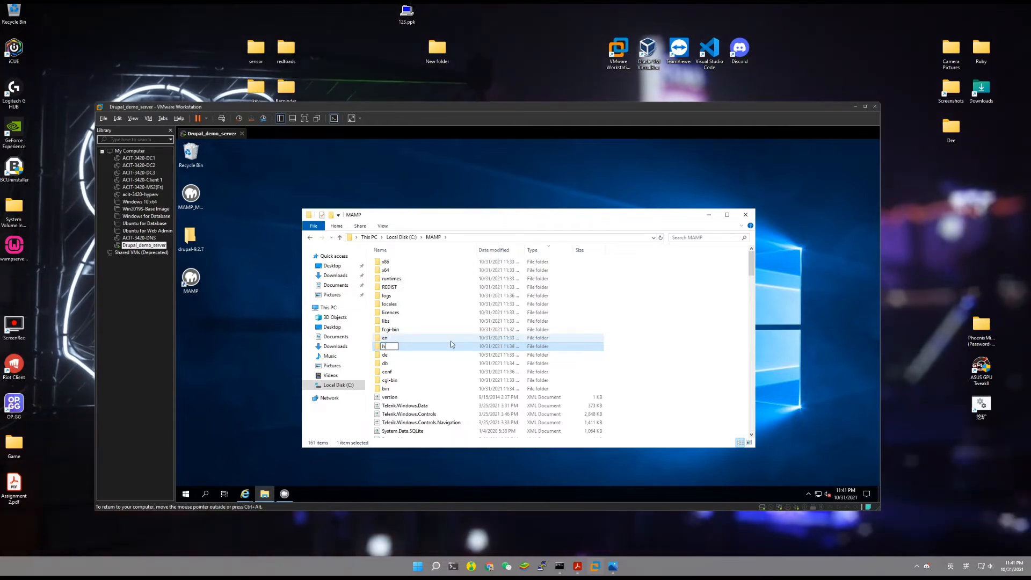
{"action": "type", "text": "tdocs"}
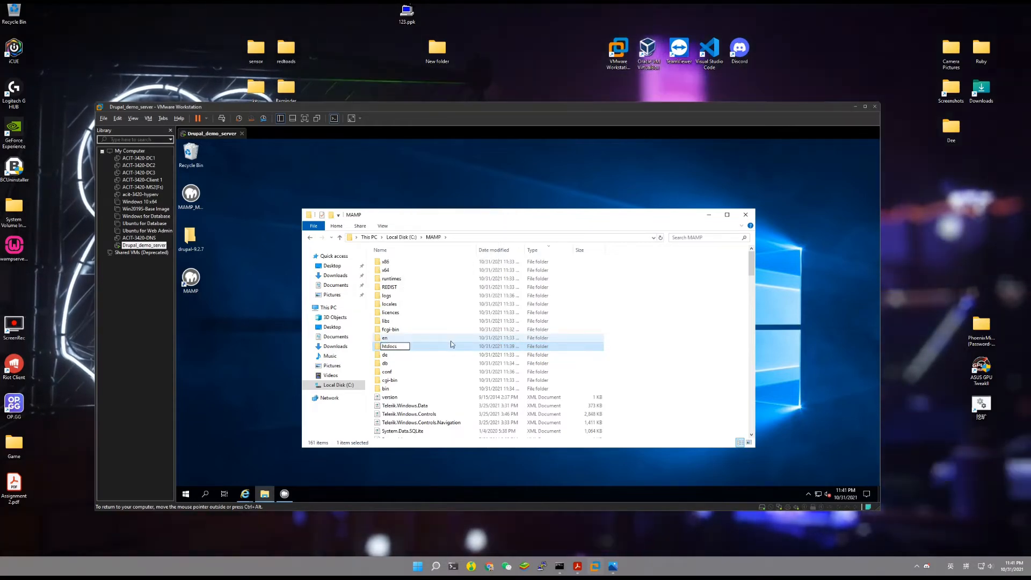
{"action": "key", "text": "Return"}
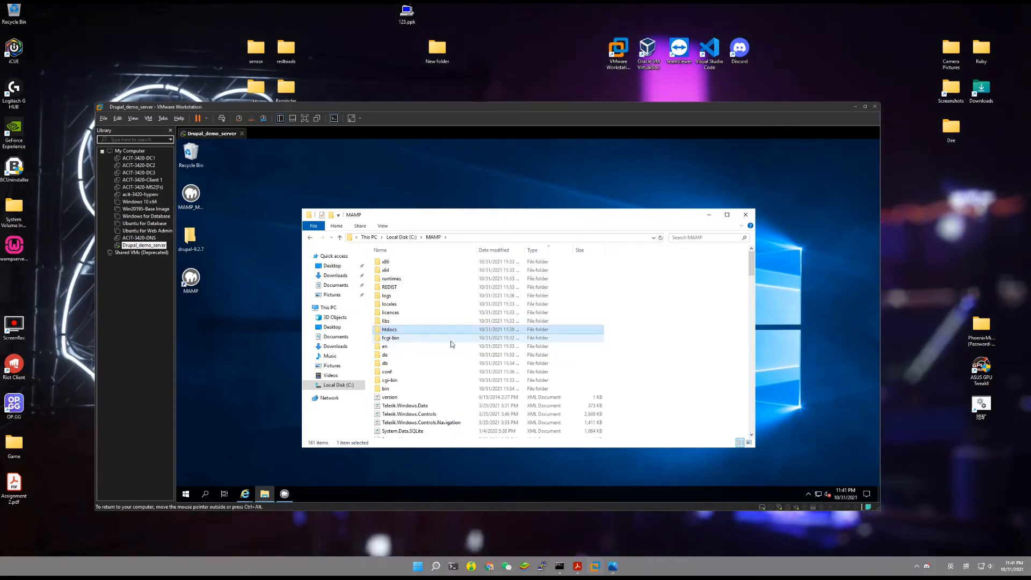
Return to the phpMyAdmin page in Internet Explorer.
{"action": "left_click", "coordinate": [244, 303]}
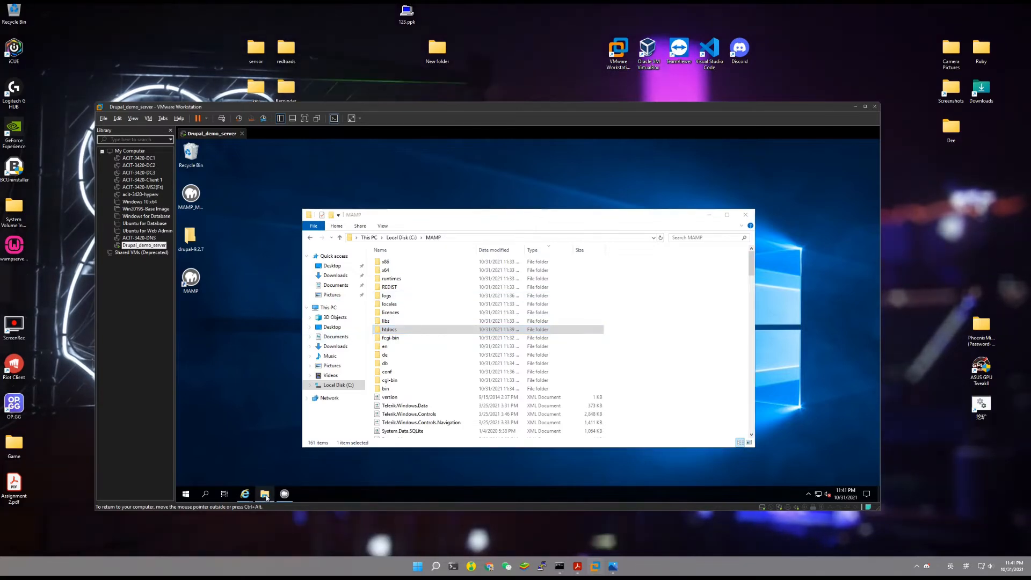
{"action": "mouse_move", "coordinate": [247, 496]}
{"action": "left_click", "coordinate": [307, 457]}
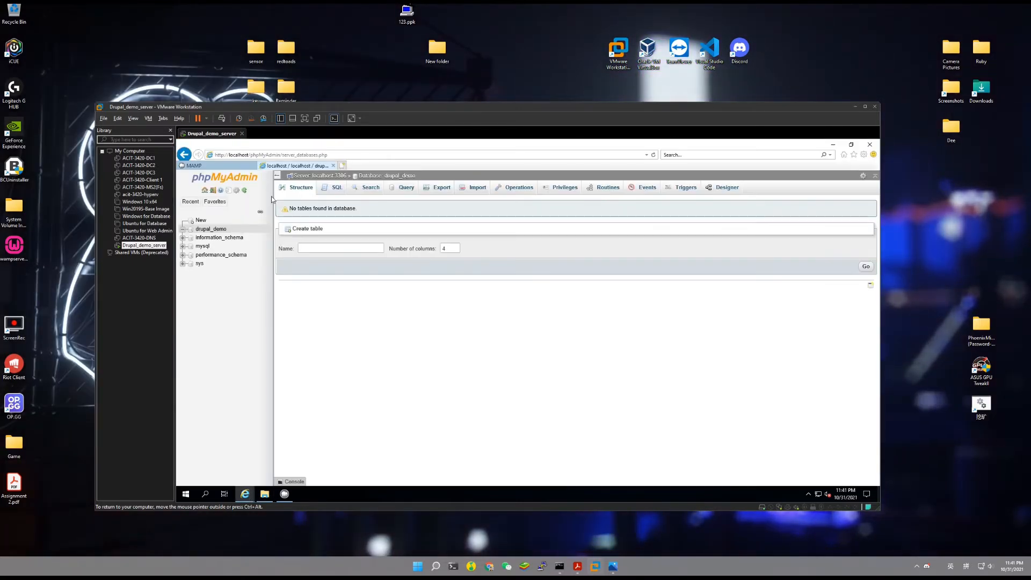
{"action": "left_click", "coordinate": [344, 166]}
{"action": "type", "text": "localhost/"}
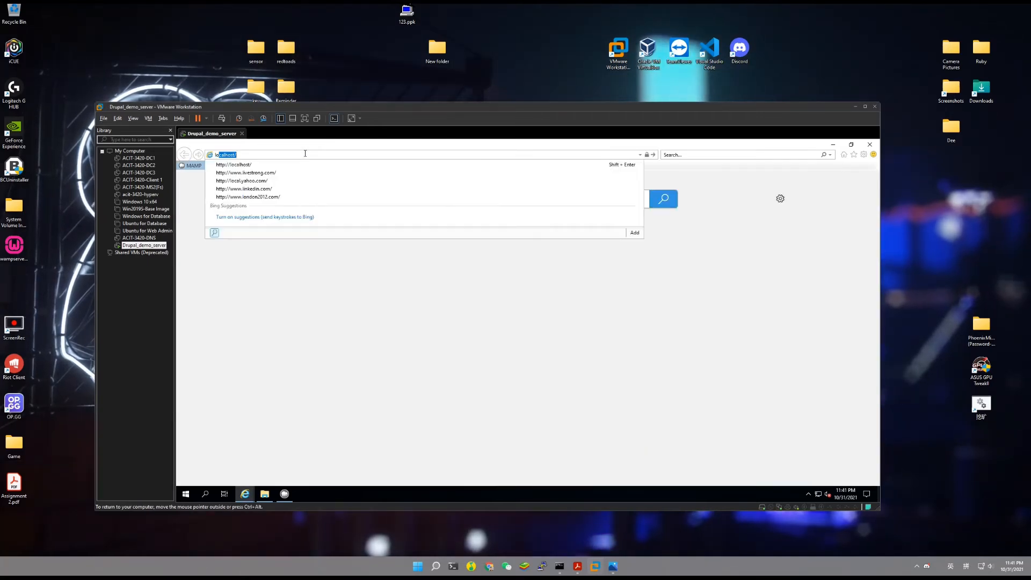
{"action": "key", "text": "Return"}
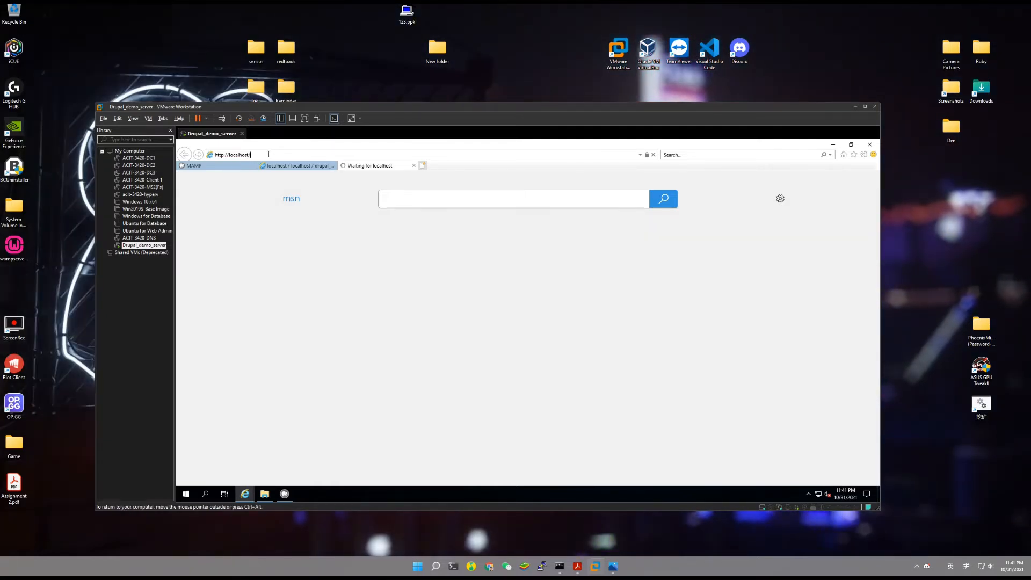
{"action": "type", "text": "drupal-9.2.7"}
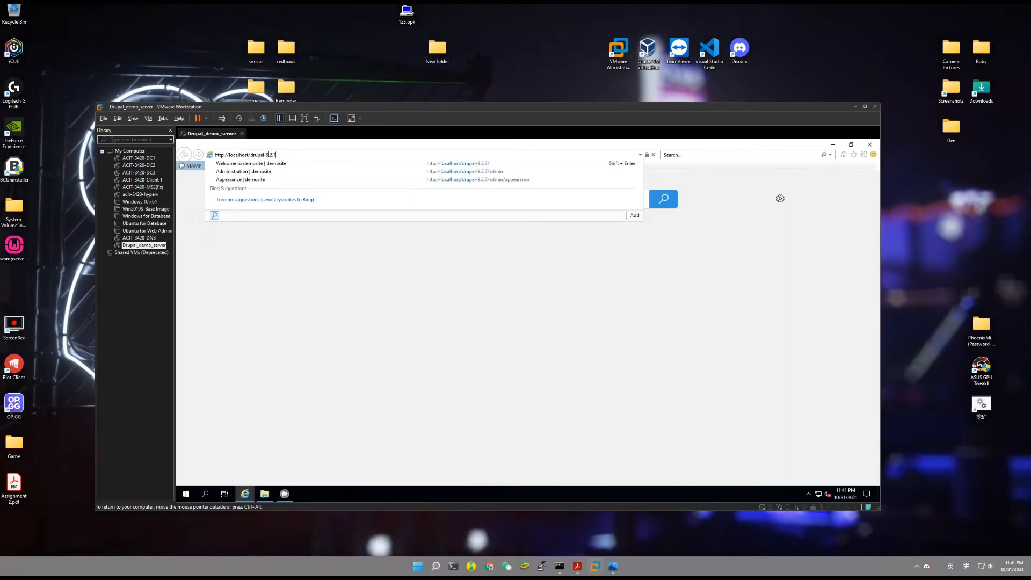
{"action": "key", "text": "Return"}
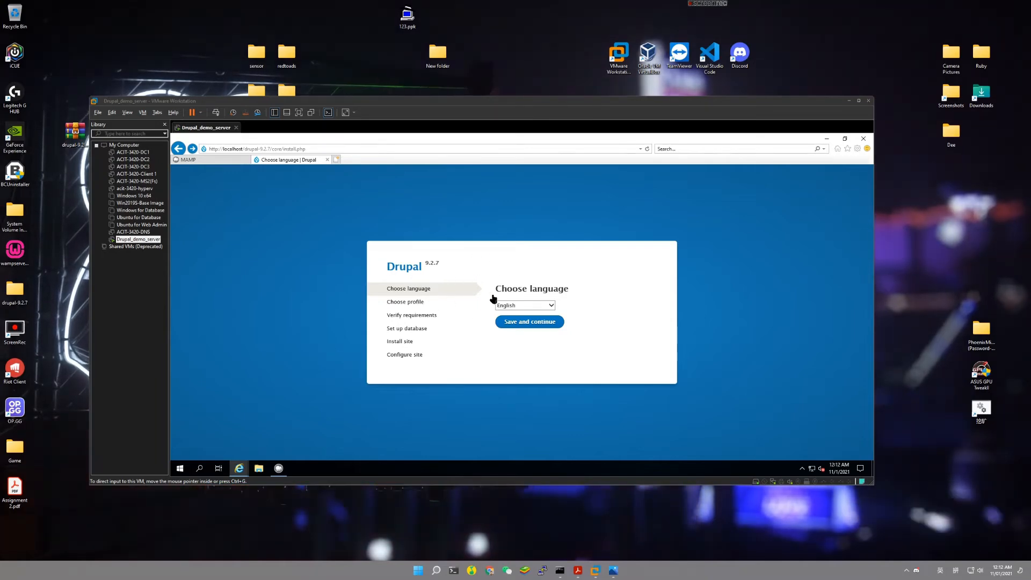
Choose English and the Standard profile, then continue anyway past the requirements warning.
{"action": "left_click", "coordinate": [520, 324]}
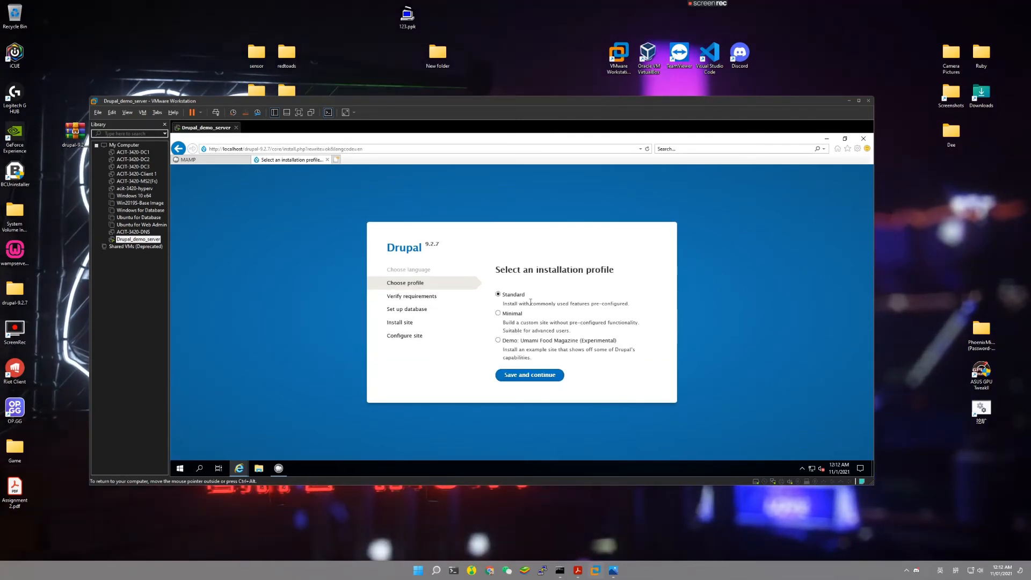
{"action": "left_click", "coordinate": [530, 376]}
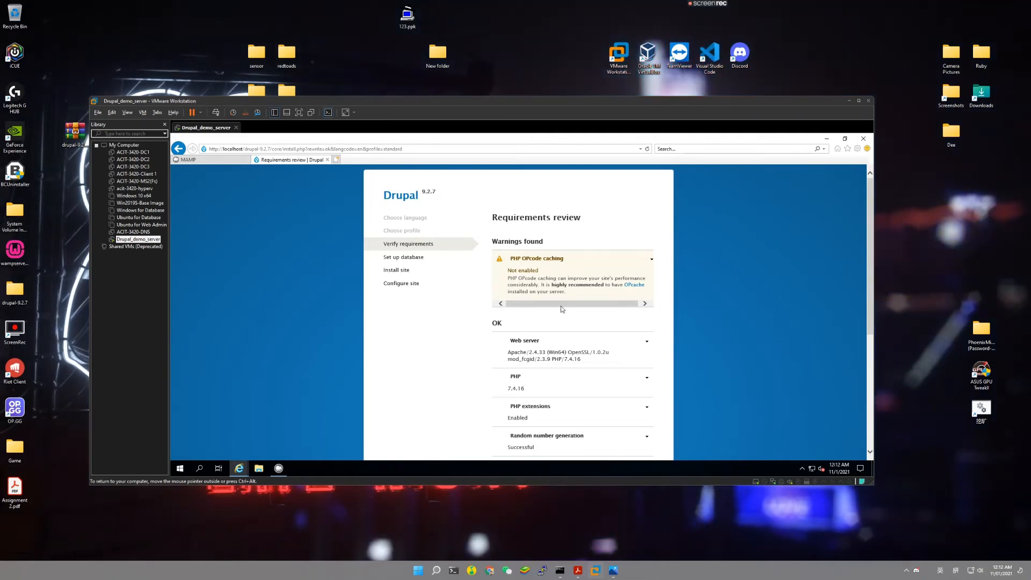
{"action": "scroll", "coordinate": [548, 290], "scroll_direction": "down", "scroll_amount": 4}
{"action": "left_click", "coordinate": [504, 435]}
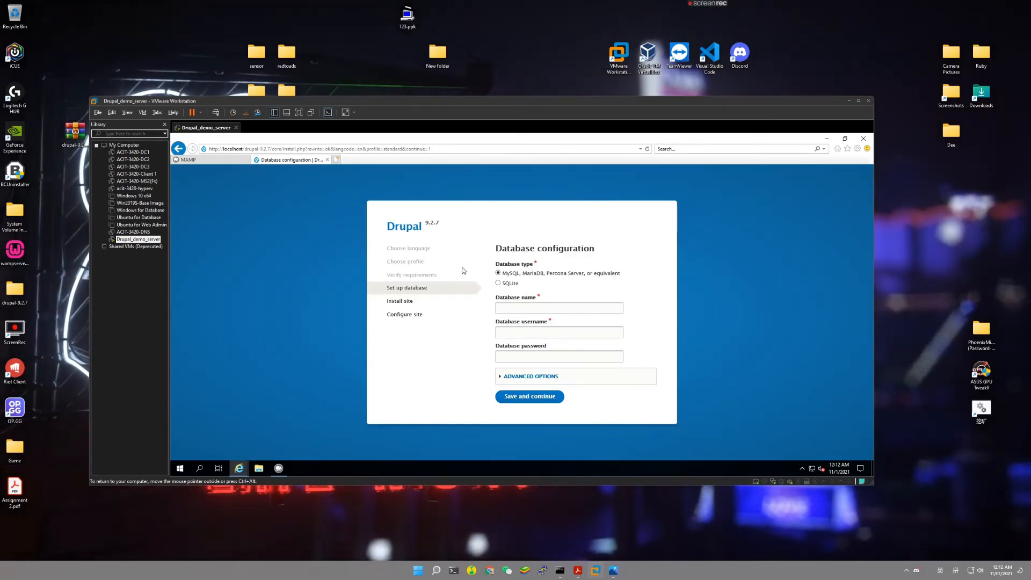
Open phpMyAdmin from the MAMP start page's tools, then return to the Drupal installer.
{"action": "left_click", "coordinate": [215, 160]}
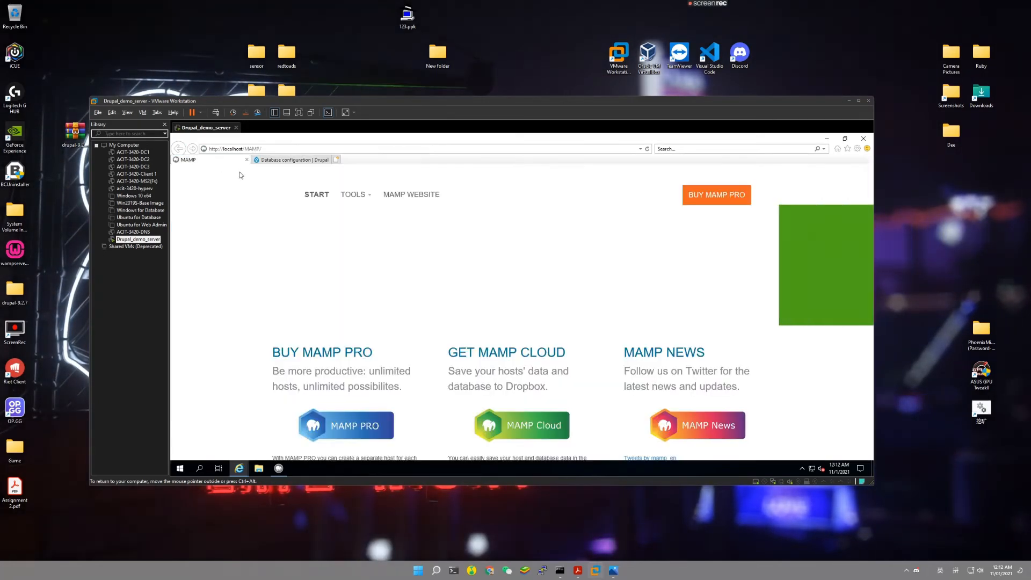
{"action": "mouse_move", "coordinate": [357, 195]}
{"action": "left_click", "coordinate": [370, 228]}
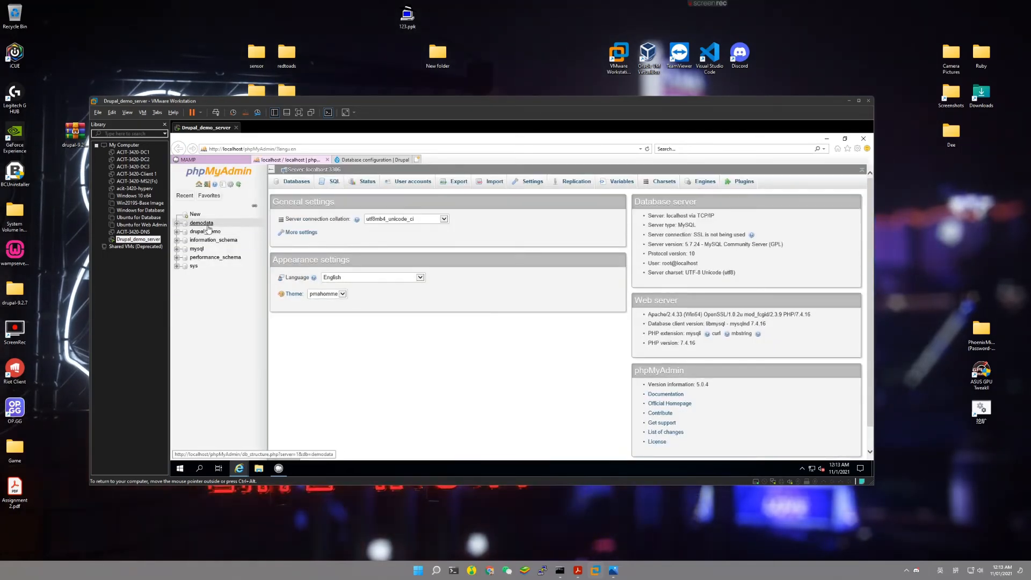
{"action": "left_click", "coordinate": [379, 161]}
Enter database name demodata, username root and the database password, then save and continue.
{"action": "left_click", "coordinate": [563, 306]}
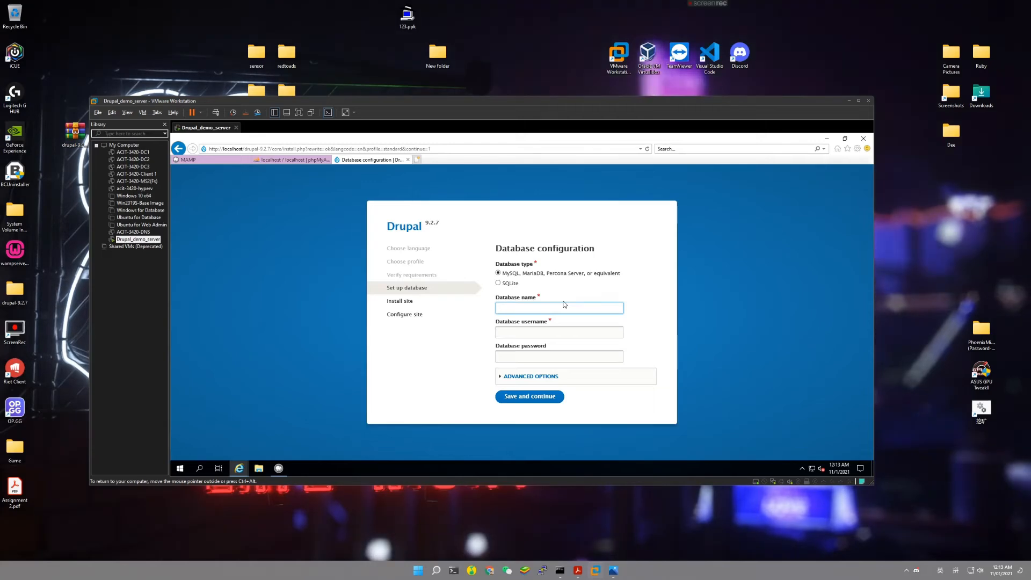
{"action": "type", "text": "demodata"}
{"action": "key", "text": "Tab"}
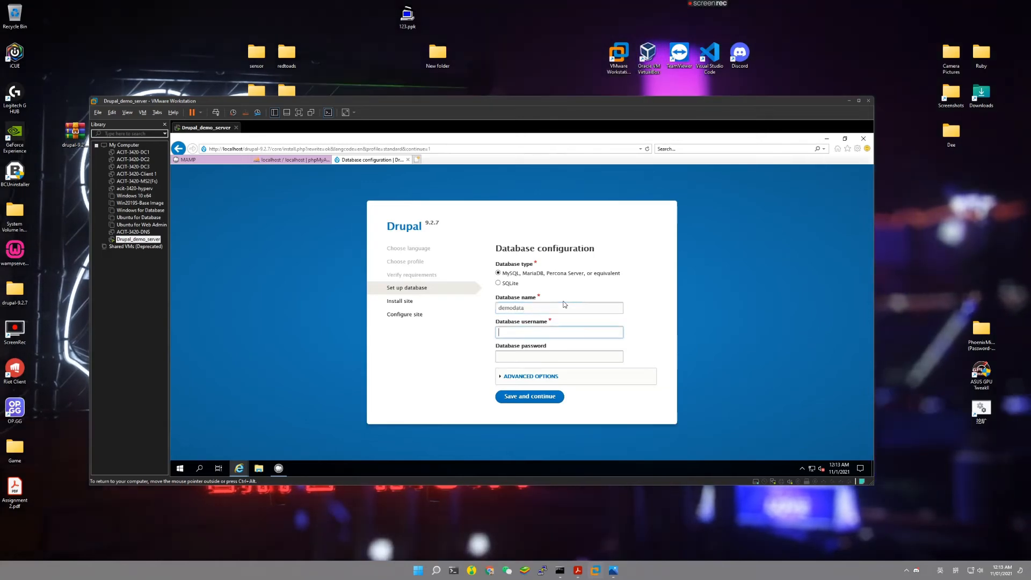
{"action": "type", "text": "r"}
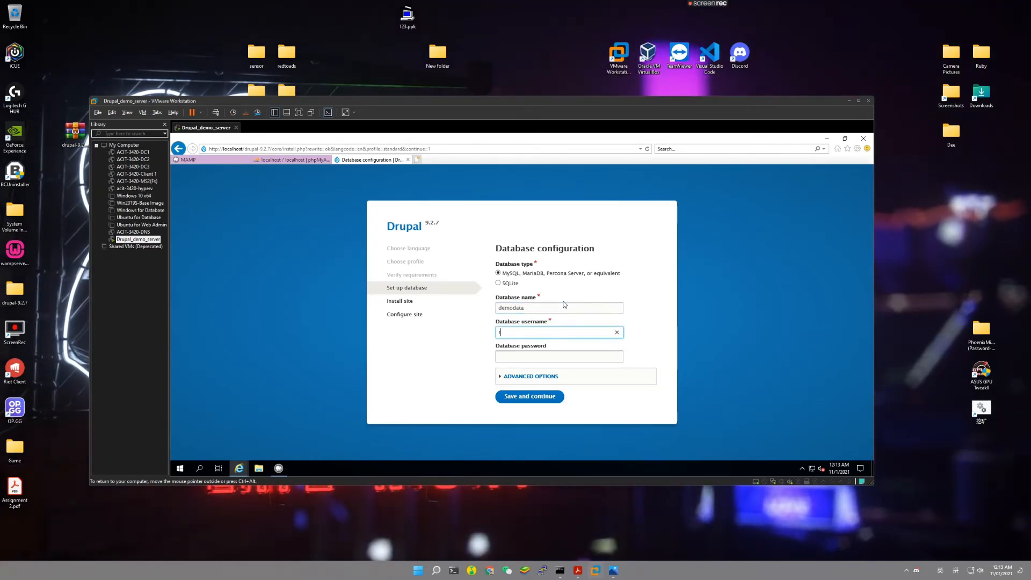
{"action": "type", "text": "oot"}
{"action": "key", "text": "Tab"}
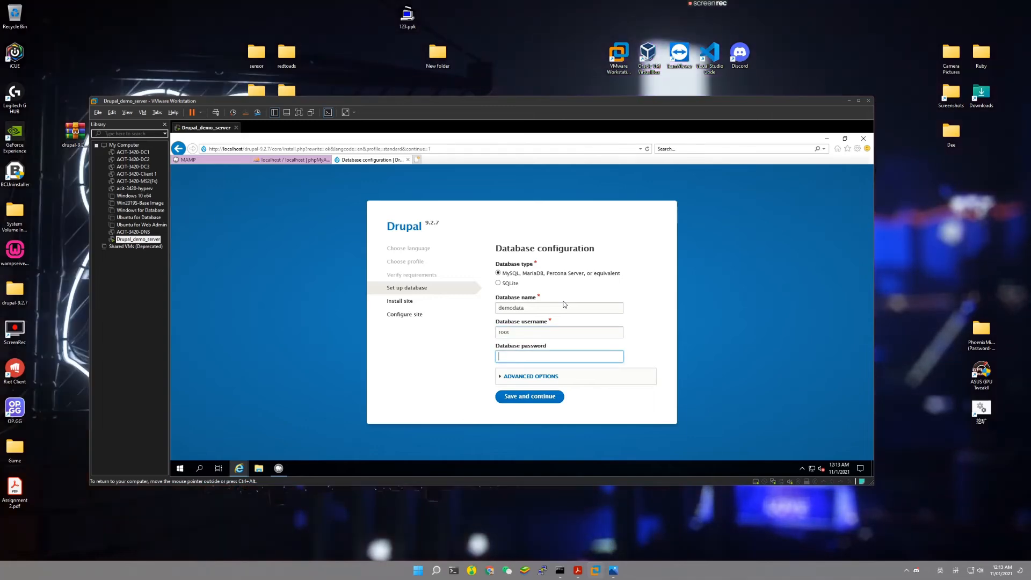
{"action": "type", "text": "root"}
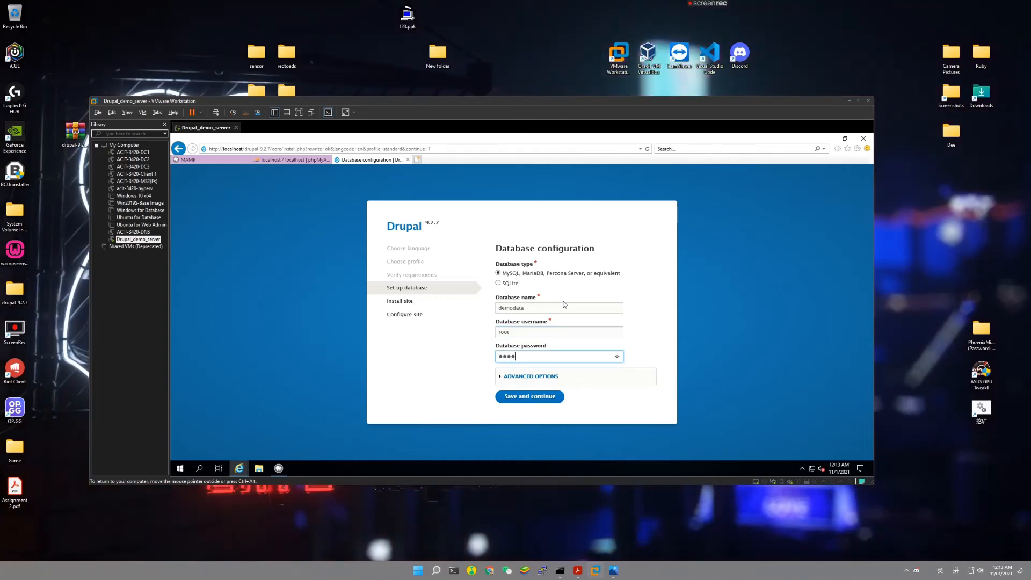
{"action": "left_click", "coordinate": [557, 398]}
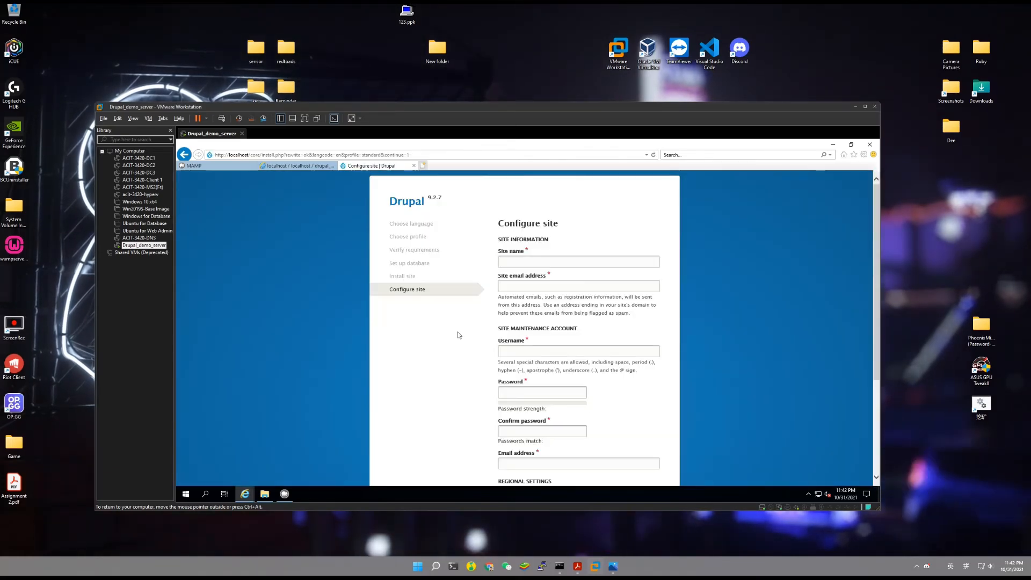
Set the site name to drupal_demo.
{"action": "left_click", "coordinate": [529, 262]}
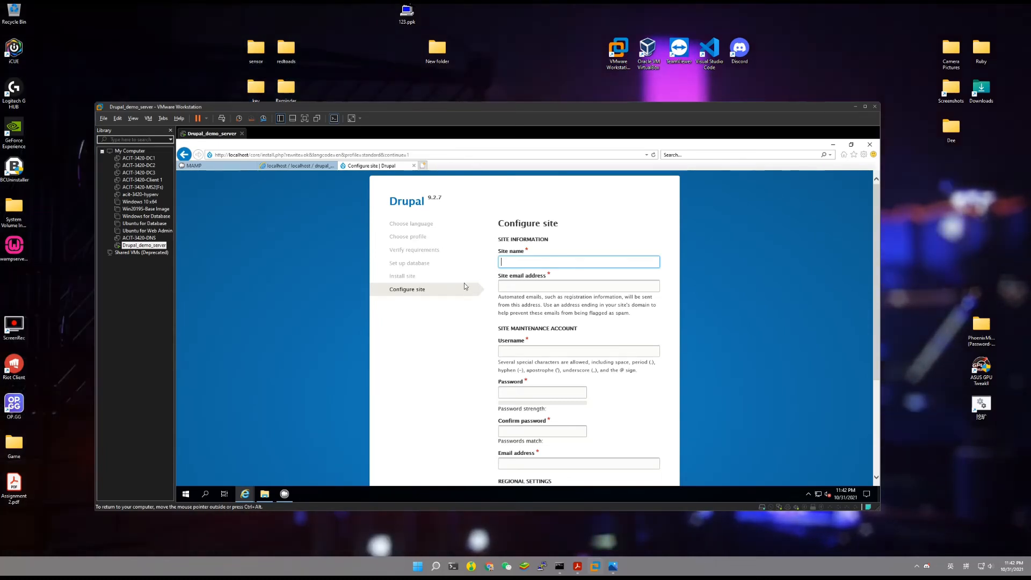
{"action": "type", "text": "drupal dd"}
{"action": "key", "text": "BackSpace"}
{"action": "key", "text": "BackSpace"}
{"action": "key", "text": "BackSpace"}
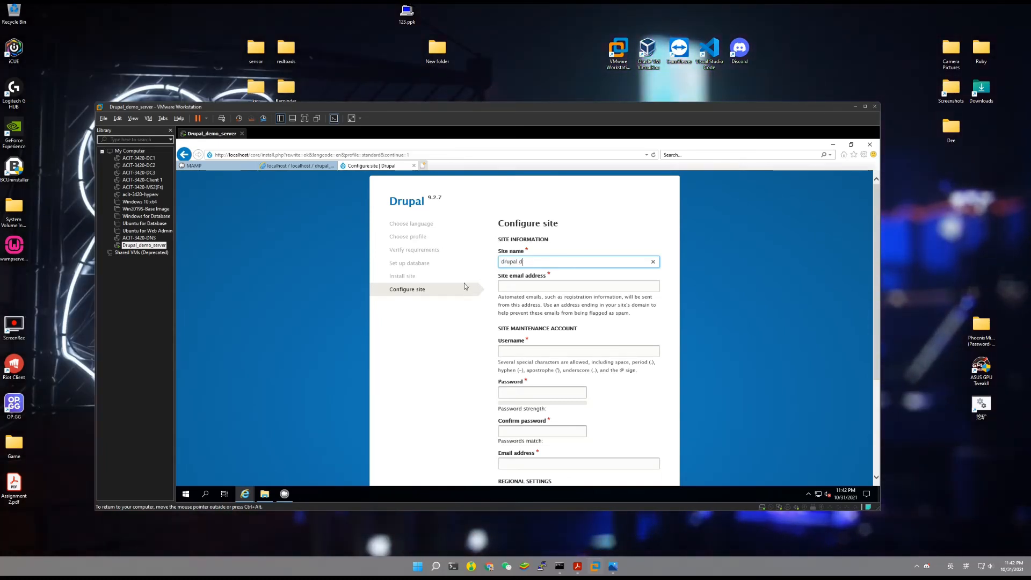
{"action": "type", "text": "_demo"}
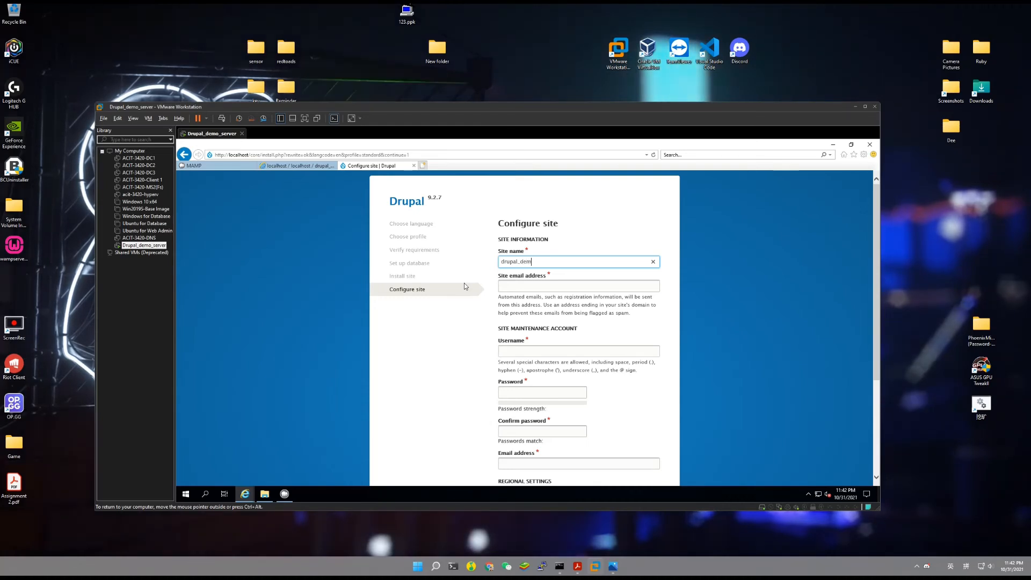
{"action": "key", "text": "Tab"}
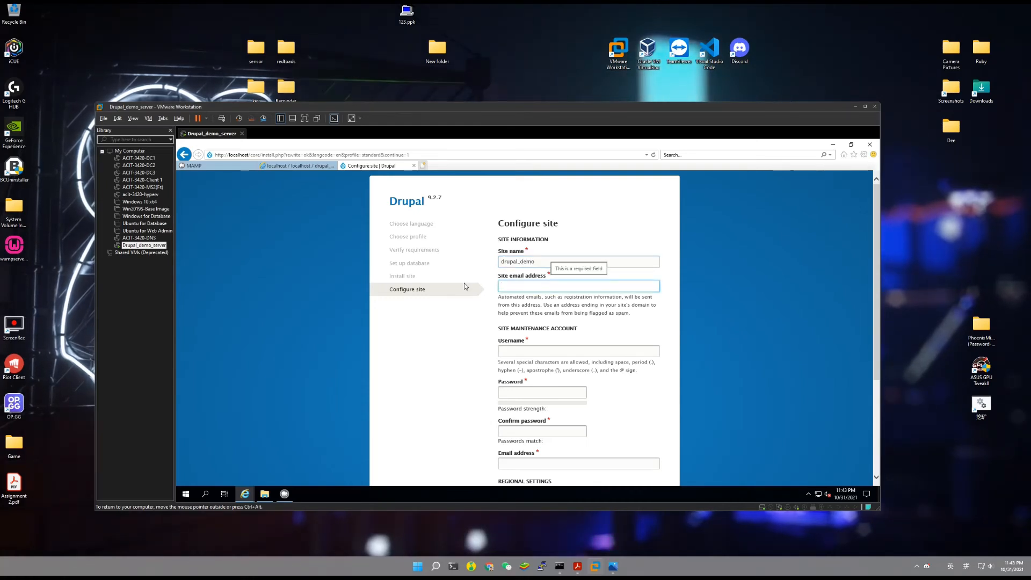
Enter the site's contact email address, correcting it to end in gmail.com.
{"action": "key", "text": "Tab"}
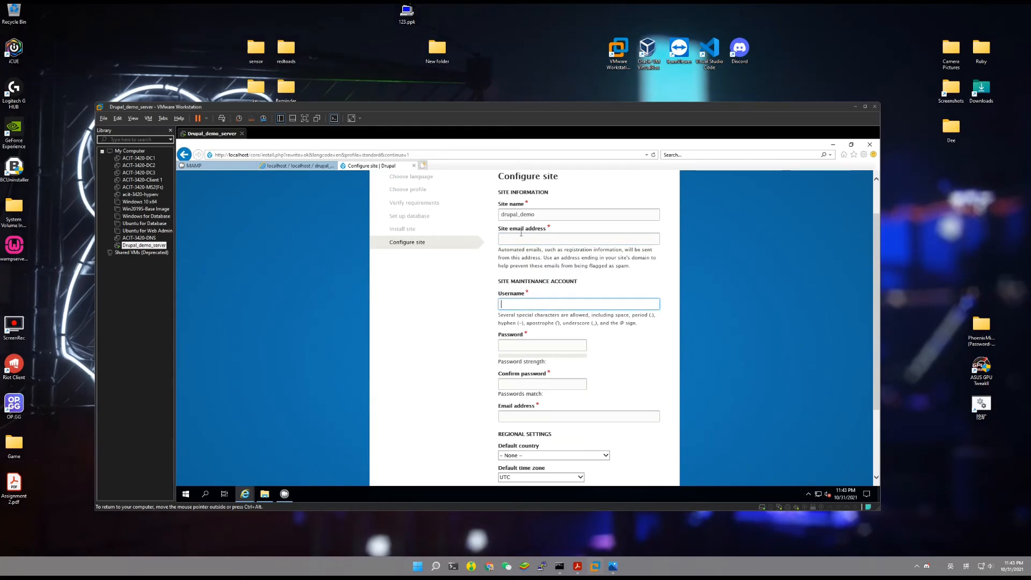
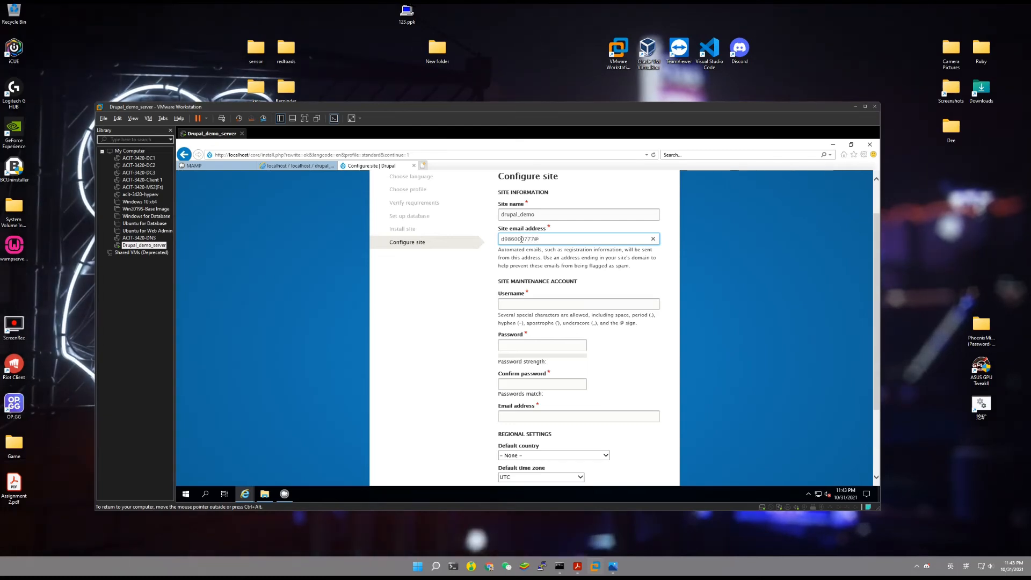
{"action": "key", "text": "Tab"}
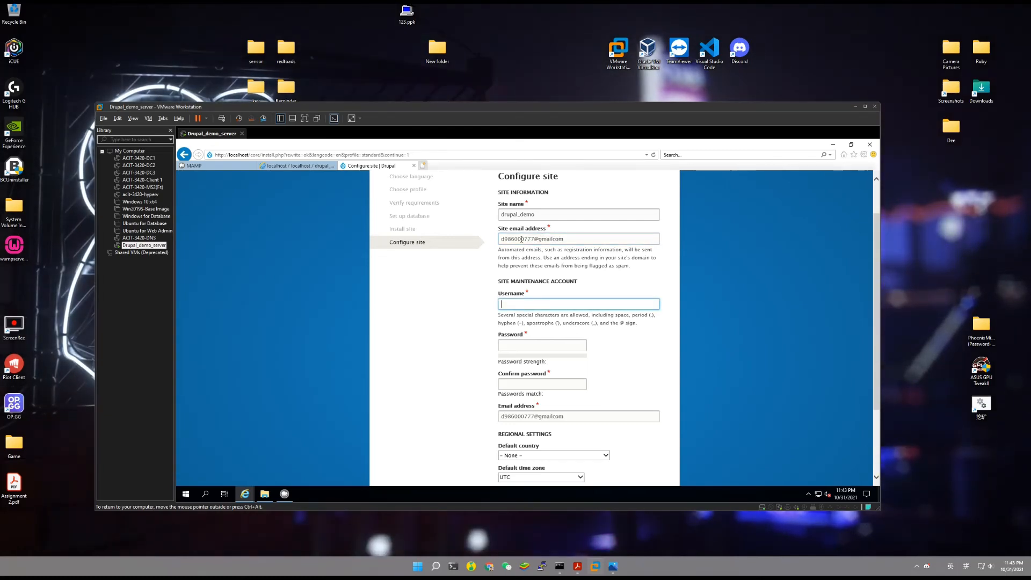
{"action": "left_click", "coordinate": [554, 239]}
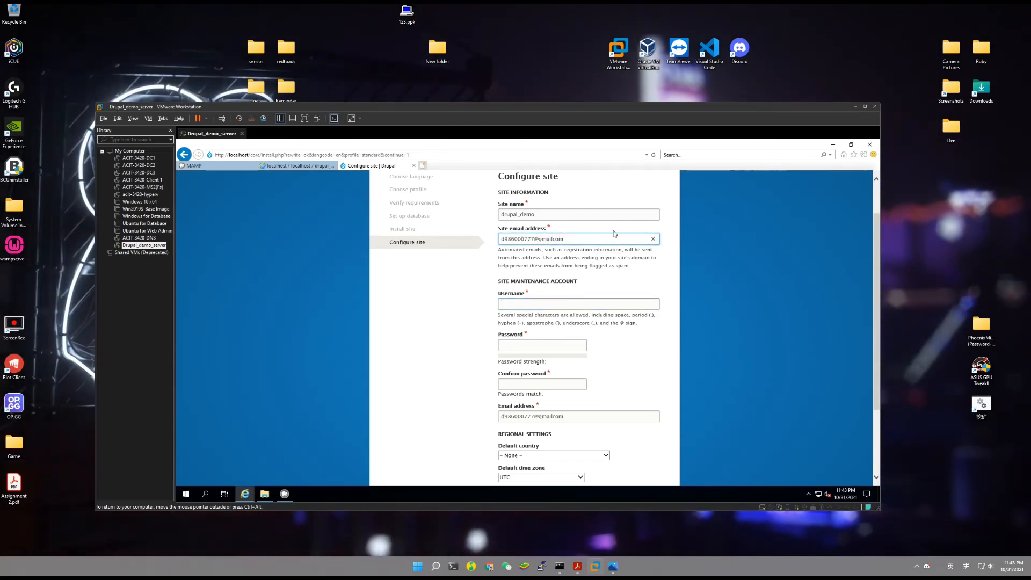
{"action": "type", "text": "."}
{"action": "scroll", "coordinate": [580, 269], "scroll_direction": "down", "scroll_amount": 3}
{"action": "scroll", "coordinate": [547, 294], "scroll_direction": "up", "scroll_amount": 3}
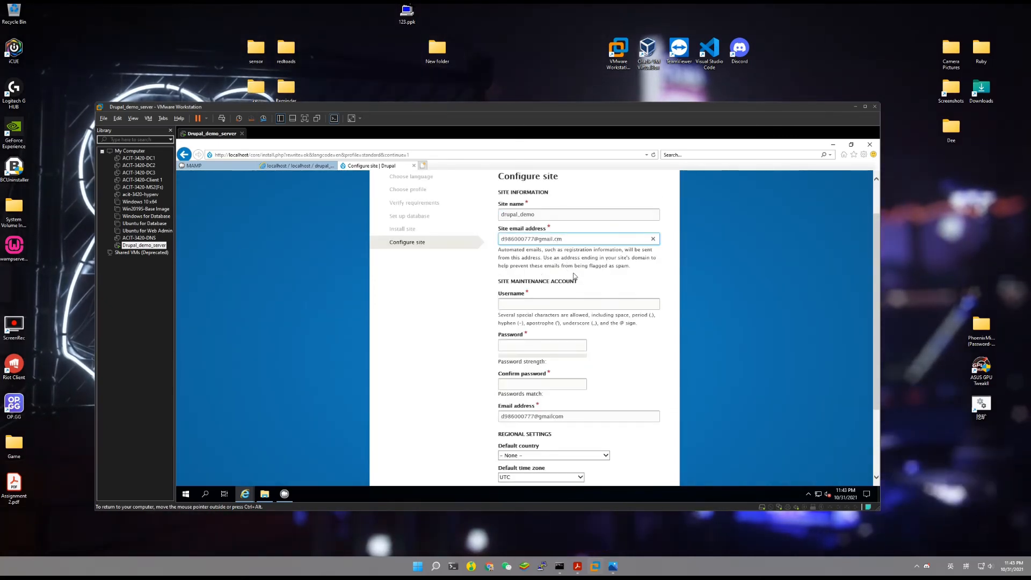
Enter the maintenance account username and a password, then repeat the password to confirm it.
{"action": "type", "text": "co"}
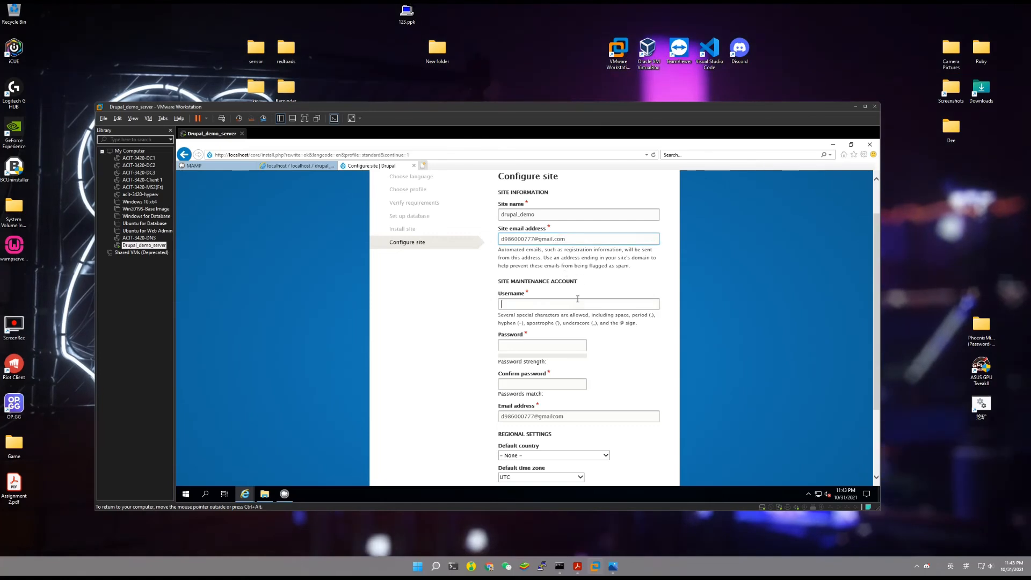
{"action": "left_click", "coordinate": [579, 304]}
{"action": "type", "text": "dee"}
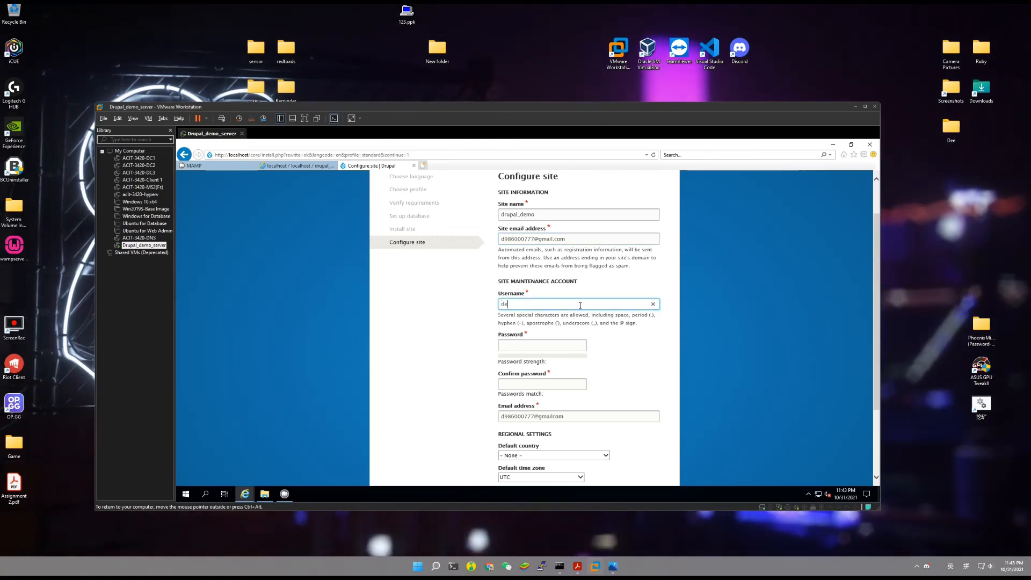
{"action": "key", "text": "Tab"}
{"action": "type", "text": "••••••"}
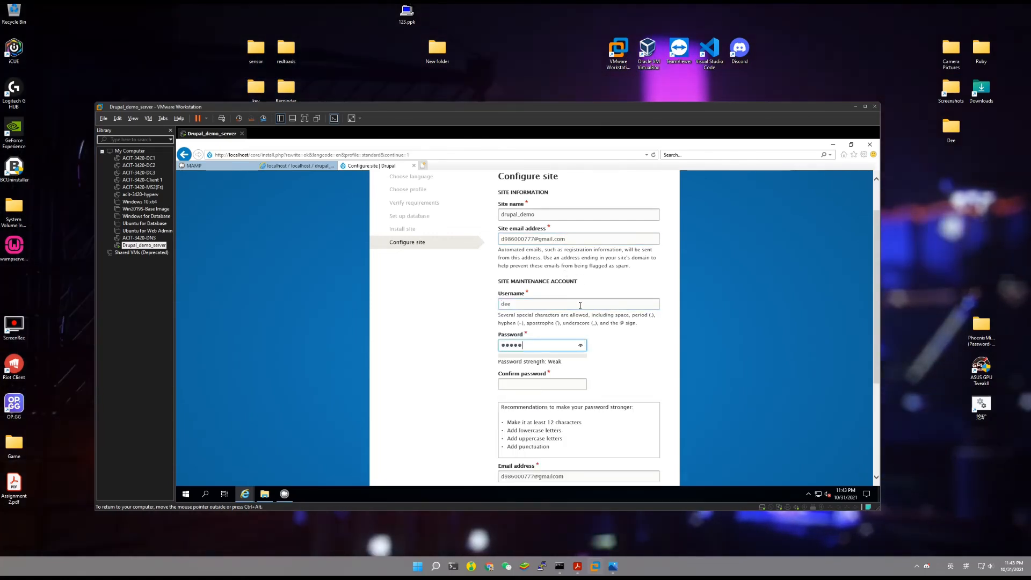
{"action": "key", "text": "Caps_Lock"}
{"action": "type", "text": "•••"}
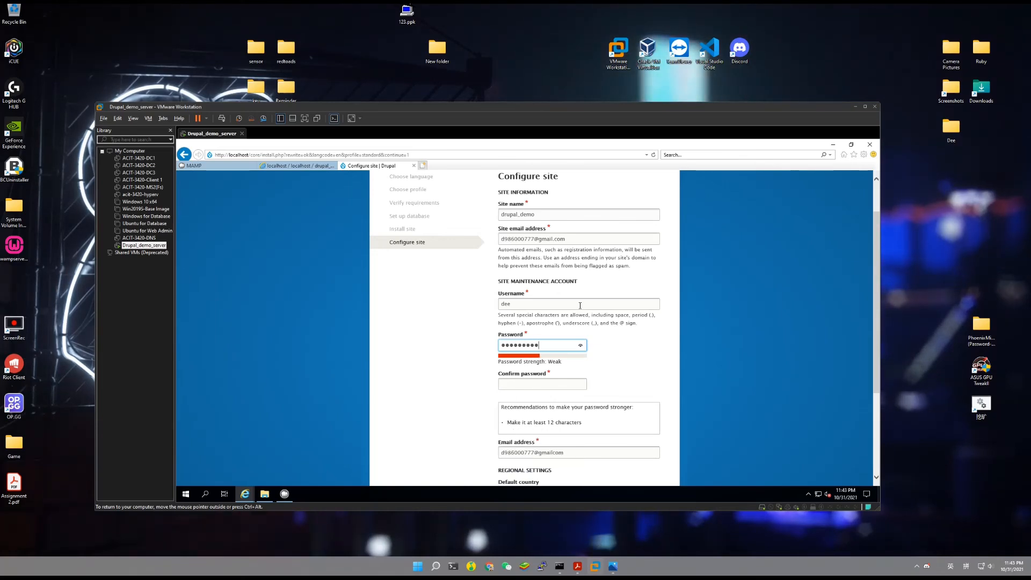
{"action": "key", "text": "Tab"}
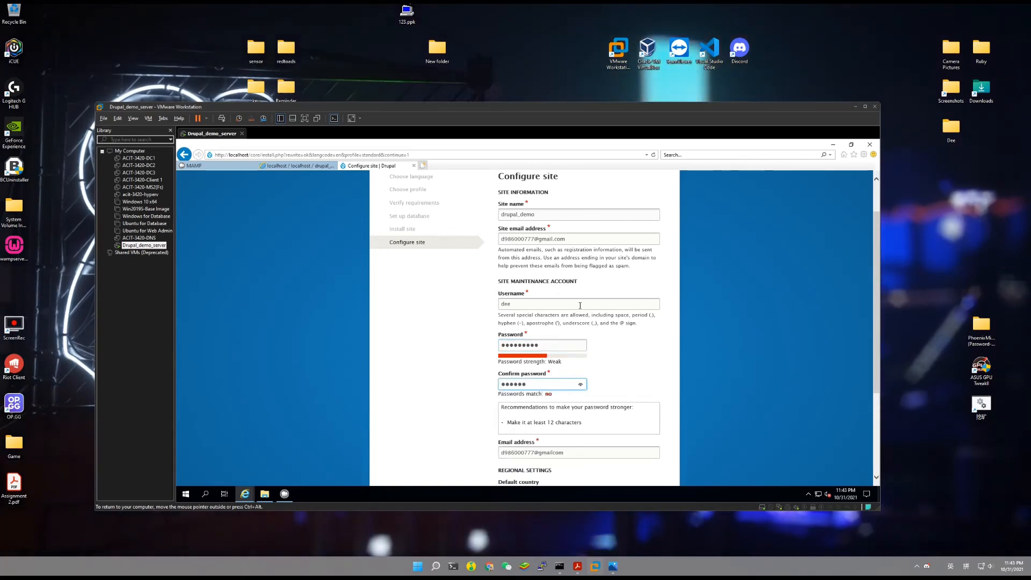
{"action": "type", "text": "••••••"}
{"action": "key", "text": "Caps_Lock"}
{"action": "type", "text": "•"}
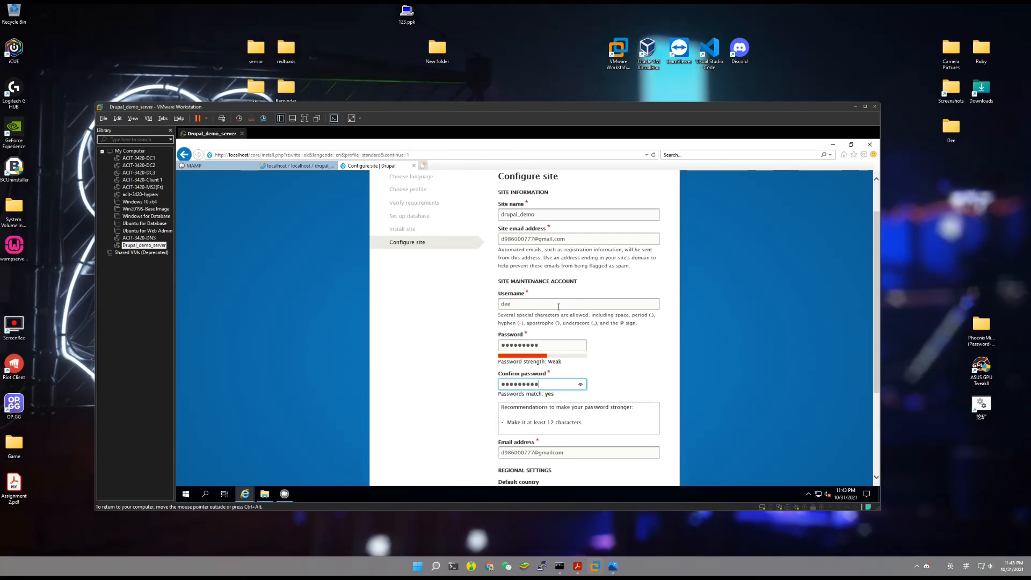
Set Albania as the default country and submit the site configuration.
{"action": "scroll", "coordinate": [556, 277], "scroll_direction": "up", "scroll_amount": 1}
{"action": "scroll", "coordinate": [544, 325], "scroll_direction": "down", "scroll_amount": 2}
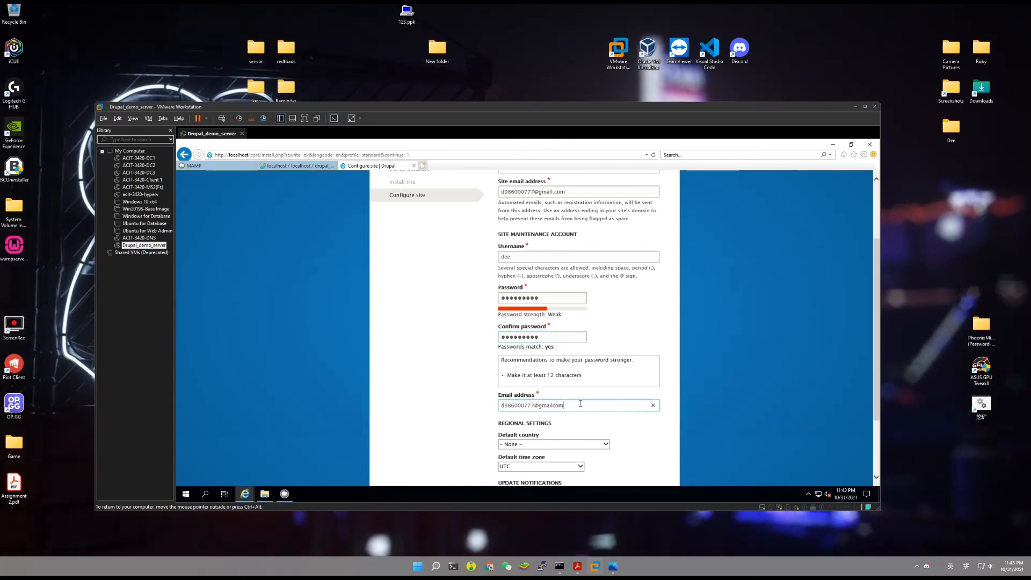
{"action": "scroll", "coordinate": [578, 397], "scroll_direction": "down", "scroll_amount": 1}
{"action": "scroll", "coordinate": [572, 376], "scroll_direction": "up", "scroll_amount": 1}
{"action": "scroll", "coordinate": [564, 344], "scroll_direction": "down", "scroll_amount": 2}
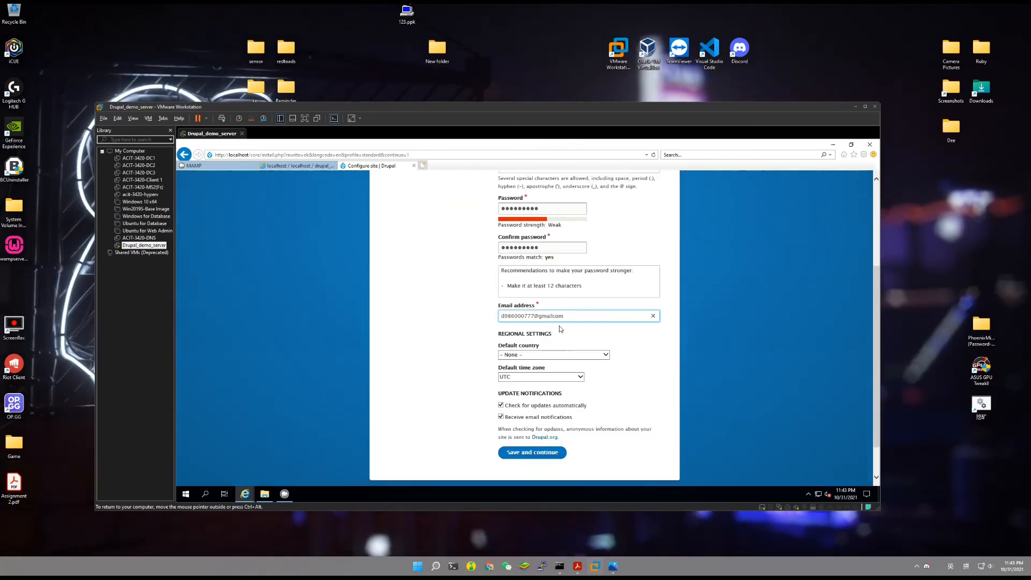
{"action": "left_click", "coordinate": [538, 355]}
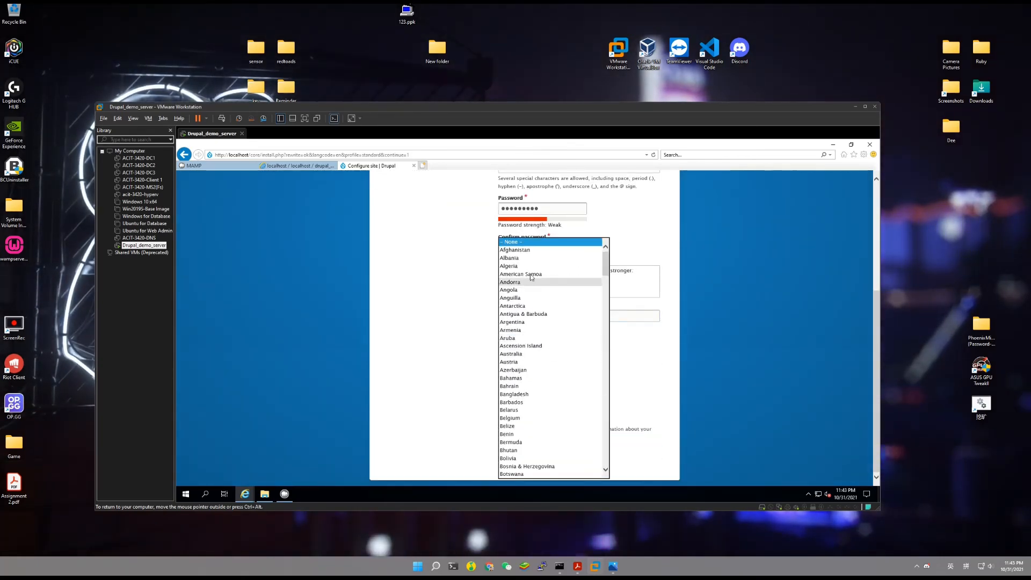
{"action": "left_click", "coordinate": [532, 259]}
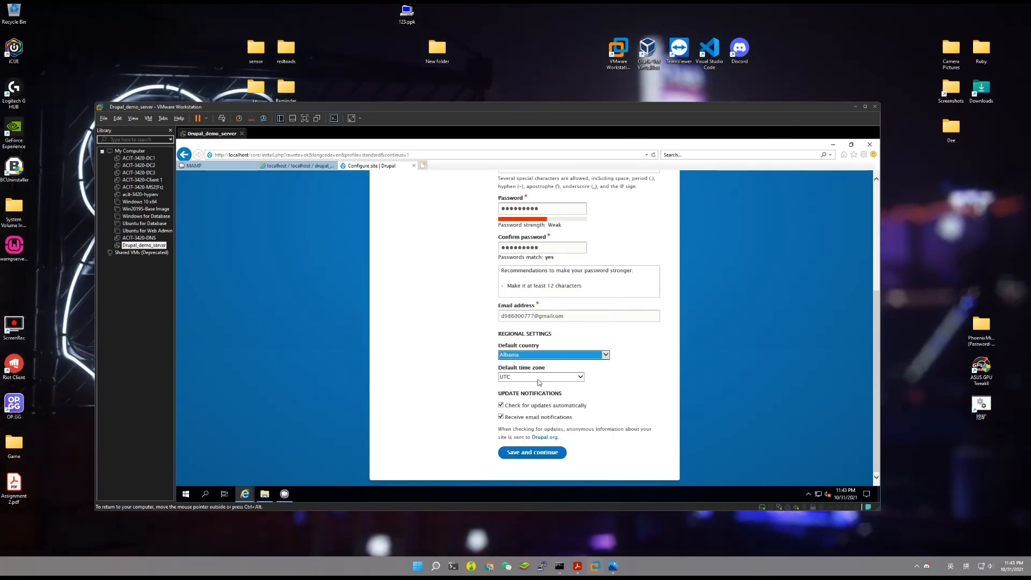
{"action": "left_click", "coordinate": [529, 456]}
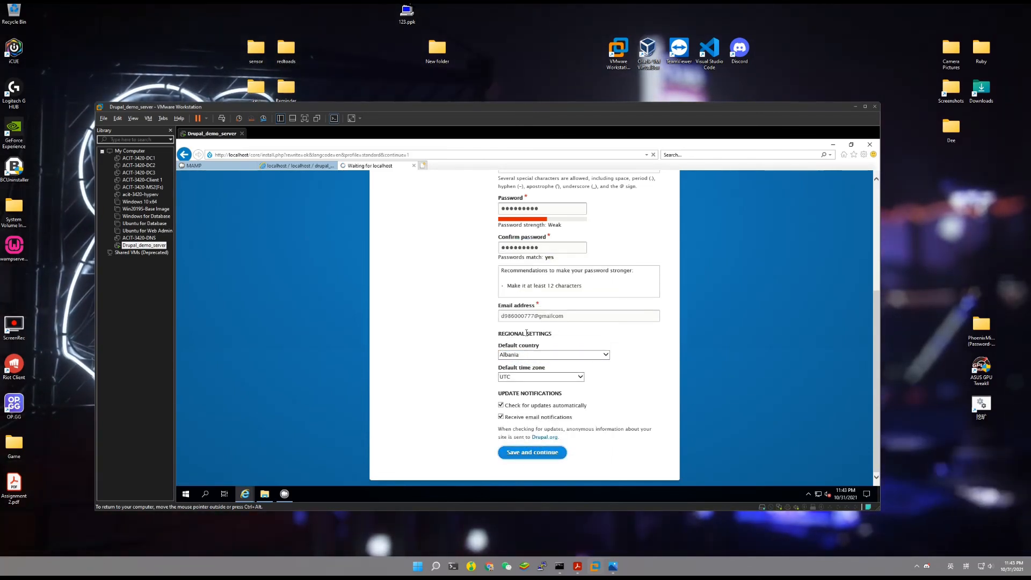
{"action": "scroll", "coordinate": [529, 331], "scroll_direction": "up", "scroll_amount": 3}
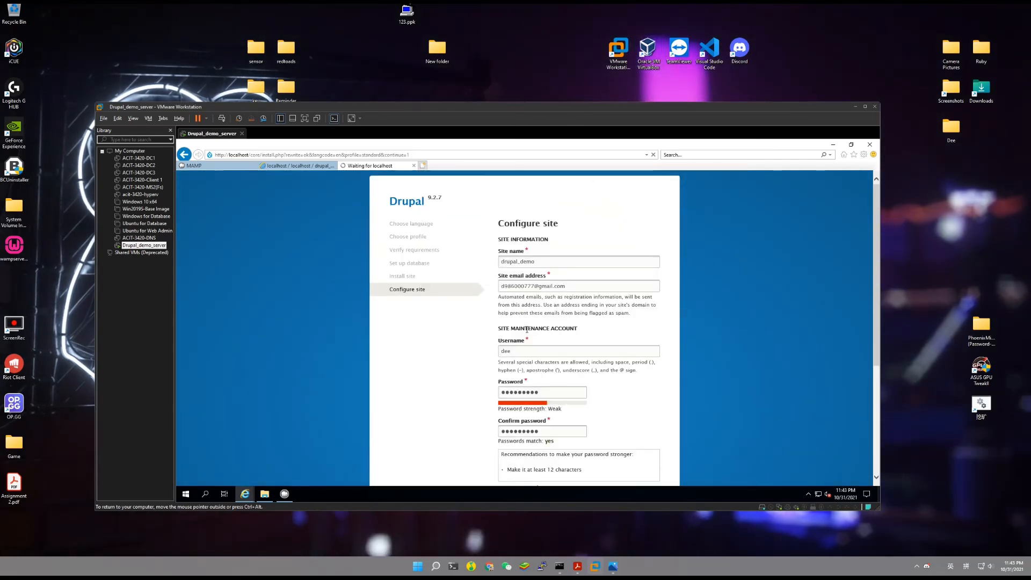